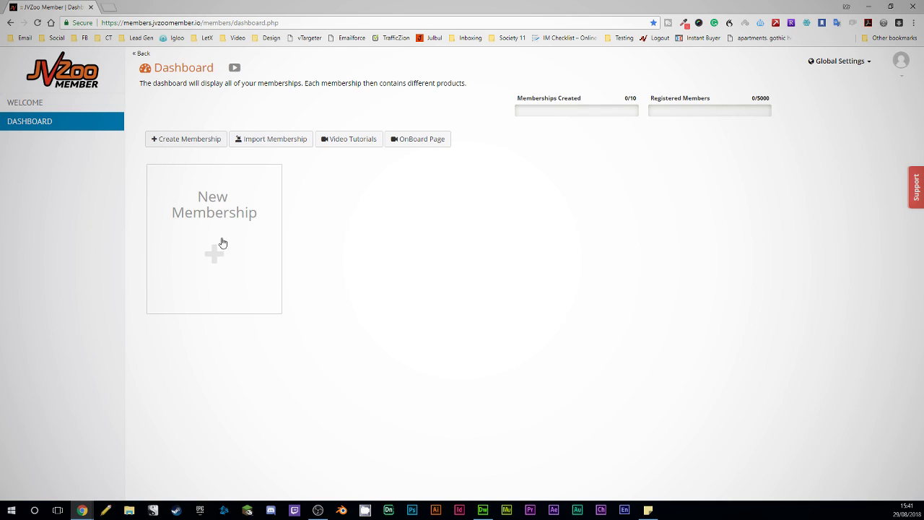
- Go to the onboarding page, preview its introduction video, and start creating a membership
left_click(408, 142)
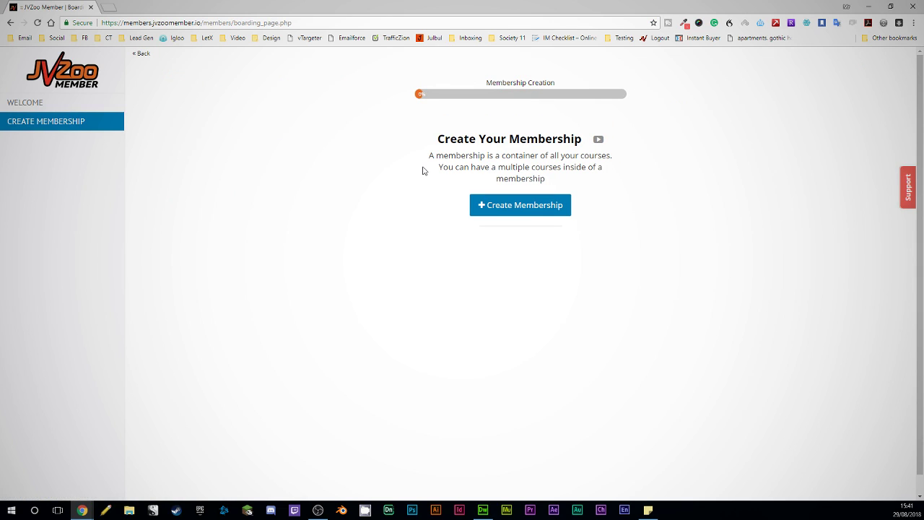
left_click(602, 140)
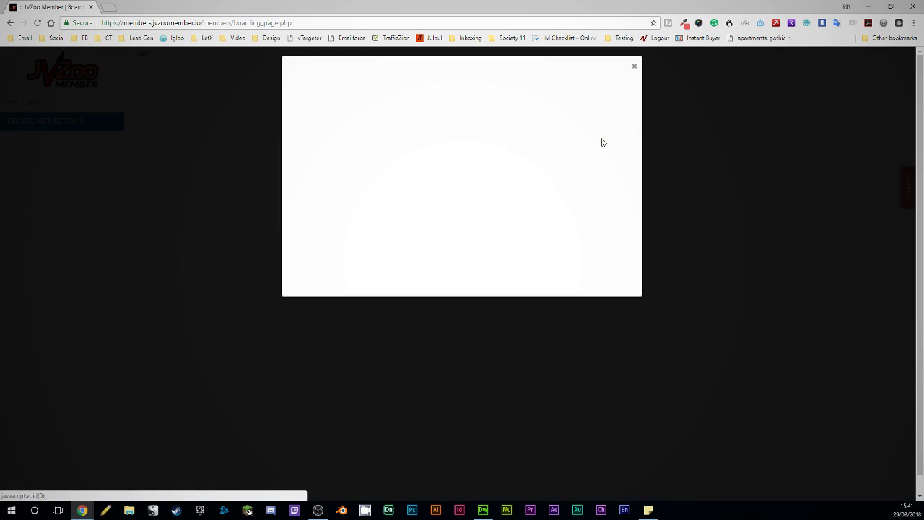
left_click(635, 70)
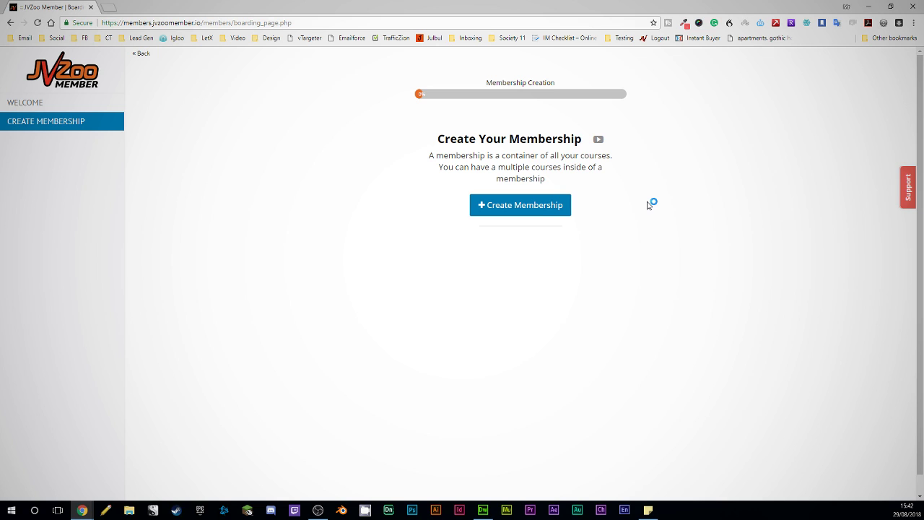
left_click(543, 208)
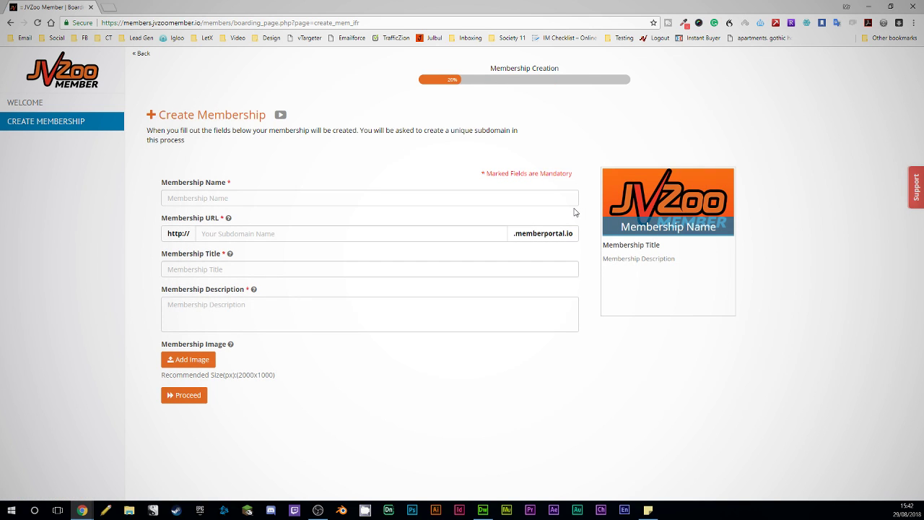
- Name the membership "Cyber Tactics" and set its URL subdomain to "cybertactics"
left_click(240, 195)
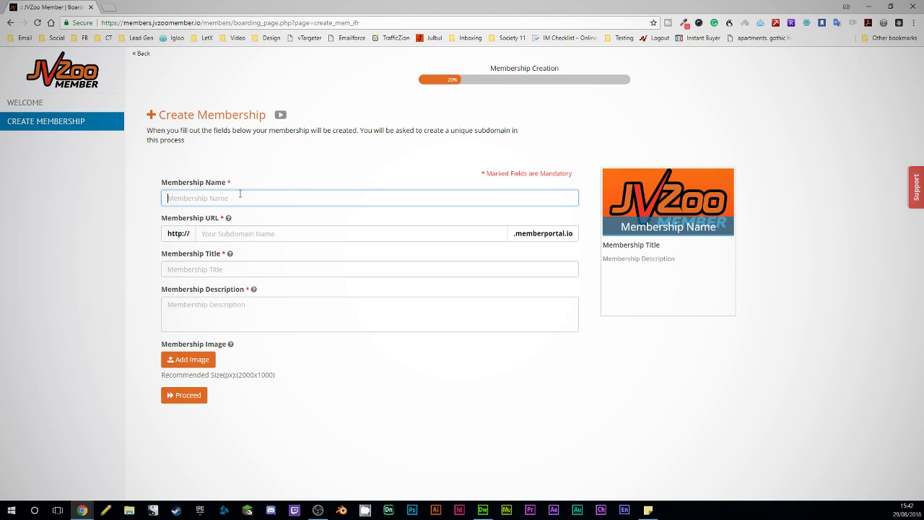
type("C")
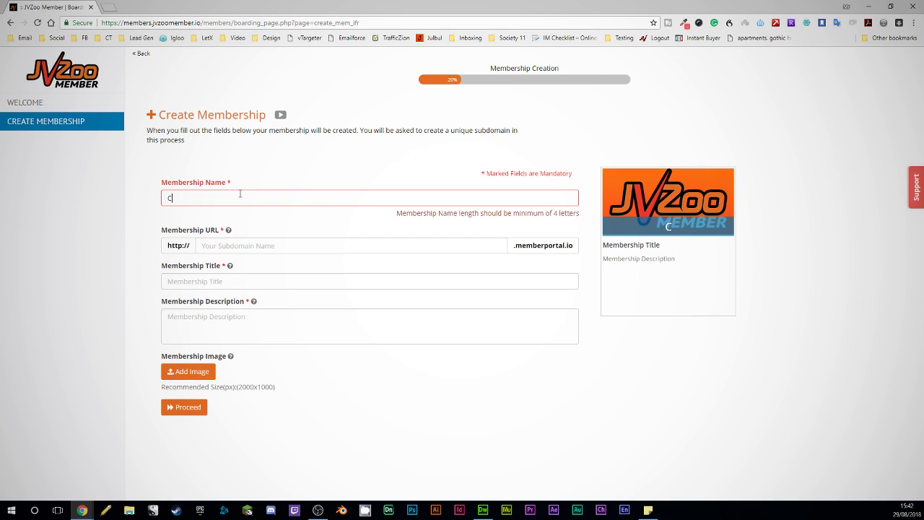
type("yber Tactics")
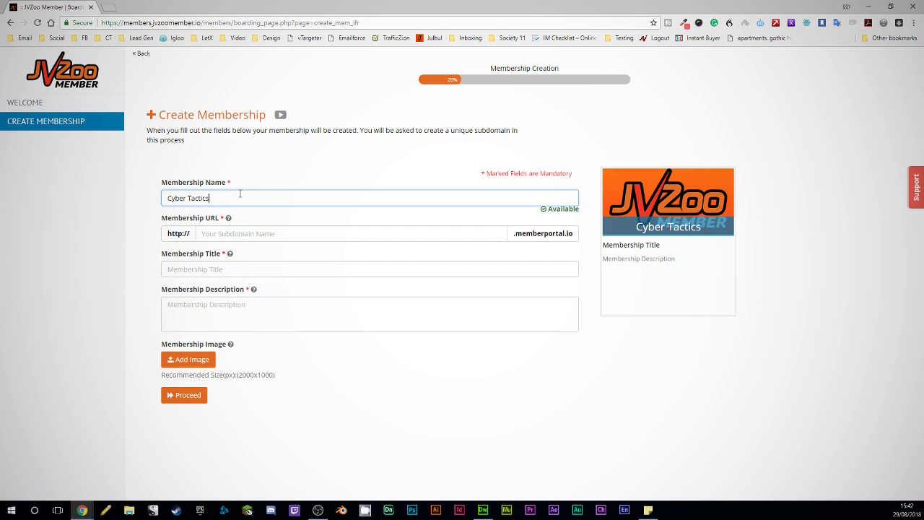
key("Tab")
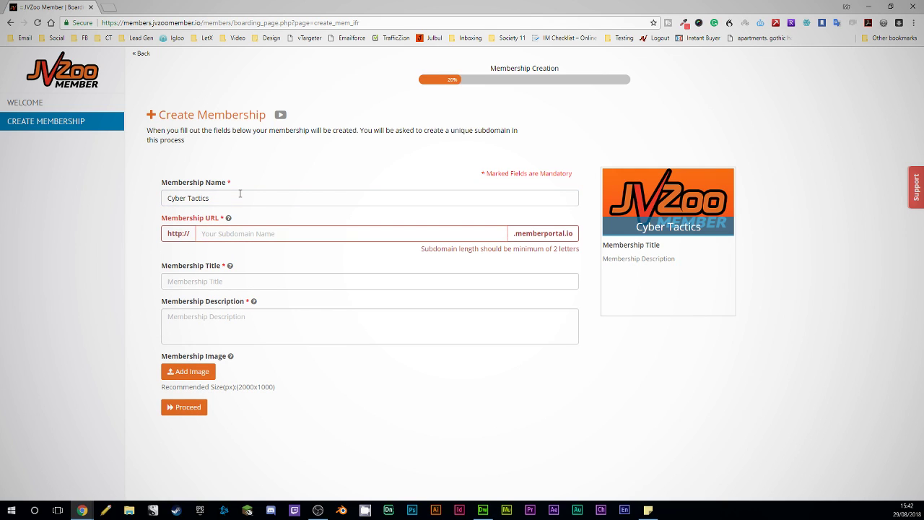
type("cybertactics")
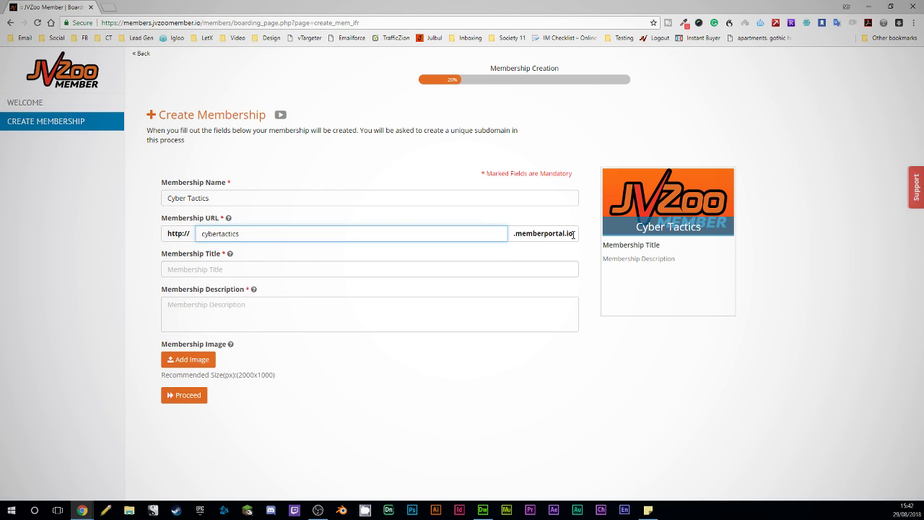
left_click_drag(573, 235, 514, 236)
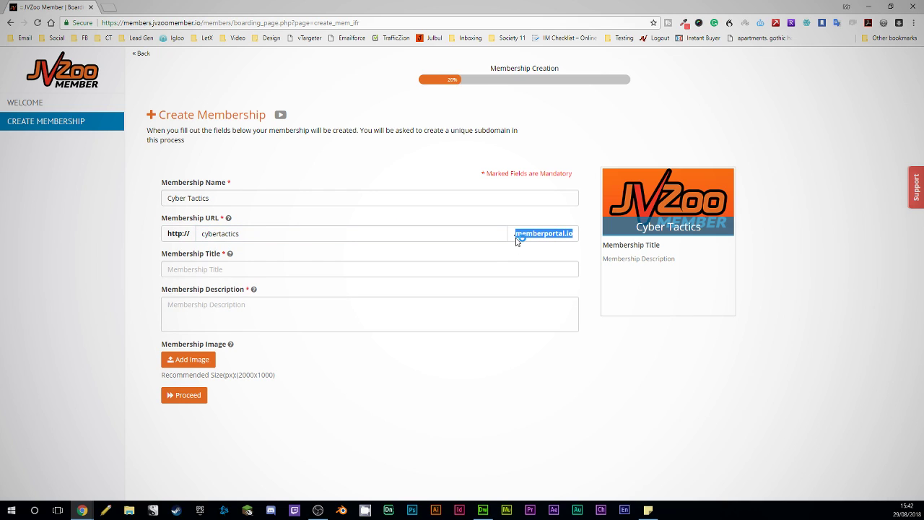
left_click(544, 232)
- Copy the membership name into the membership title and extend it to "Cyber Tactics Membership"
triple_click(201, 204)
key("ctrl+c")
left_click(221, 269)
key("ctrl+v")
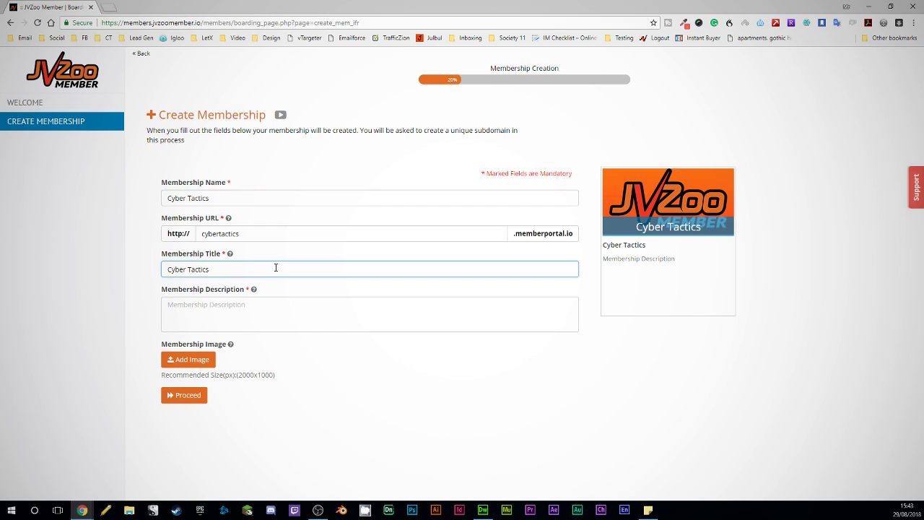
type("Membership")
- Write a membership description about the courses and resources for Cyber tactics members
left_click(235, 306)
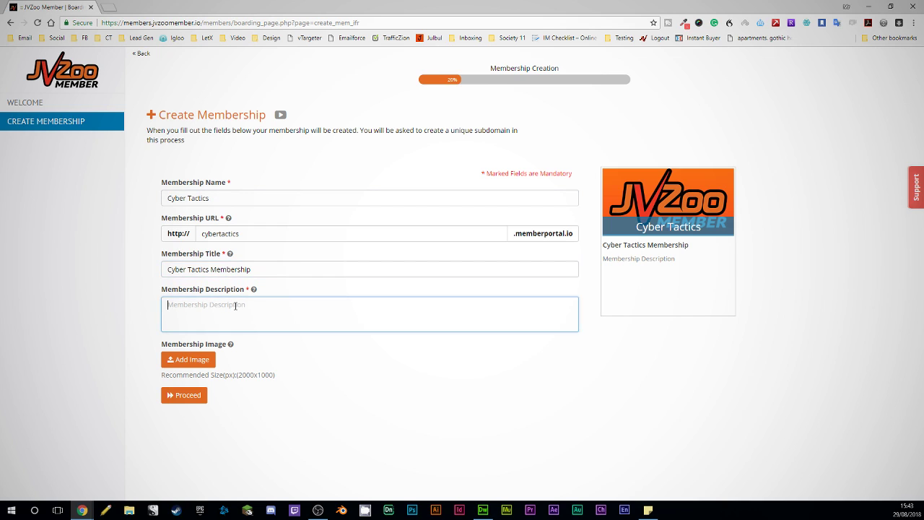
type("Member")
key("BackSpace")
key("BackSpace")
key("BackSpace")
key("BackSpace")
key("BackSpace")
key("BackSpace")
type("Cou")
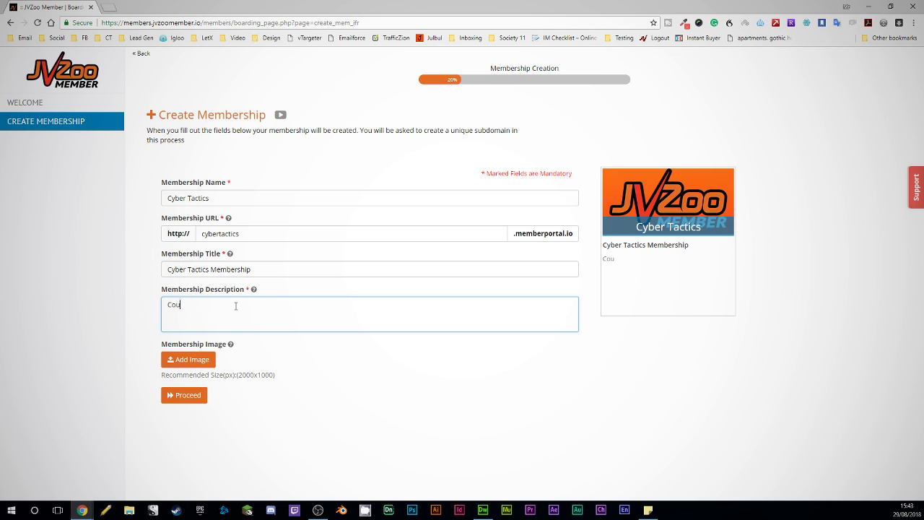
type("rces and resources availabel to ")
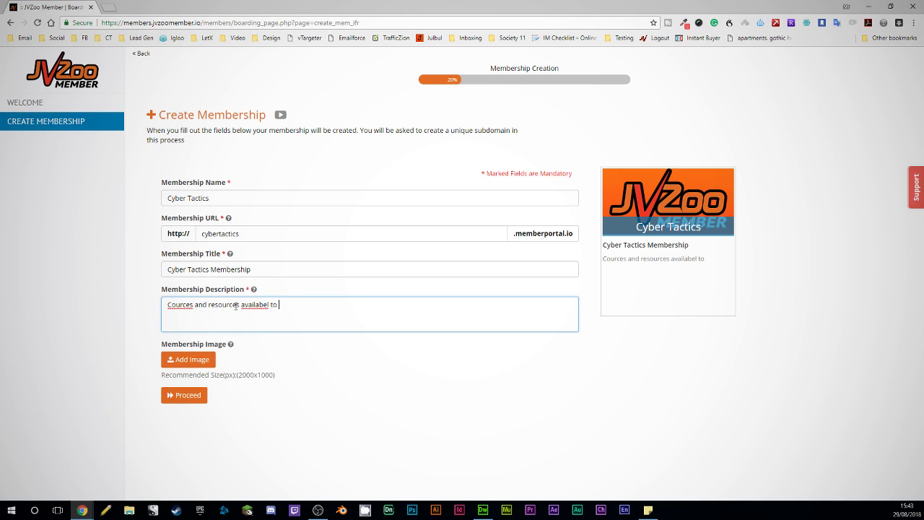
type("Cyber tactics members.")
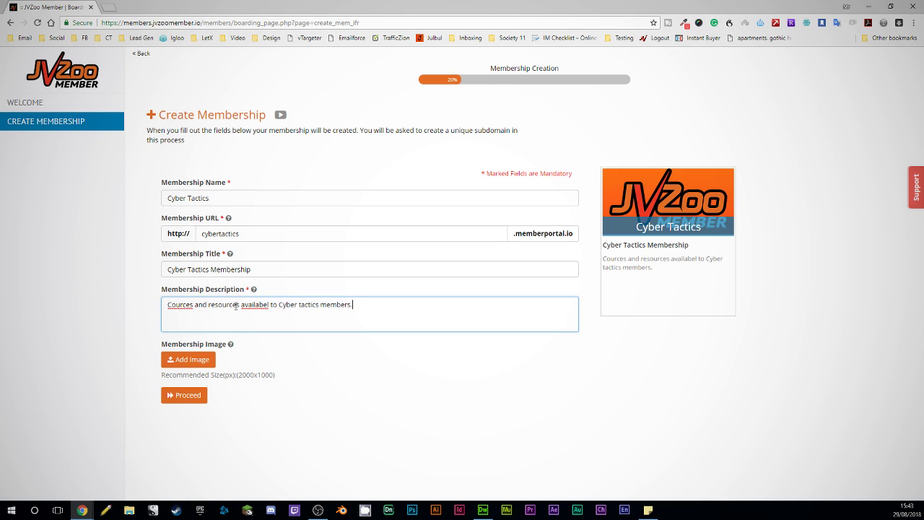
- Correct the description's spelling to "Courses and resources available to Cyber tactics members." and proceed without adding an image
right_click(182, 304)
left_click(186, 307)
left_click(169, 304)
key("BackSpace")
type("c")
right_click(189, 309)
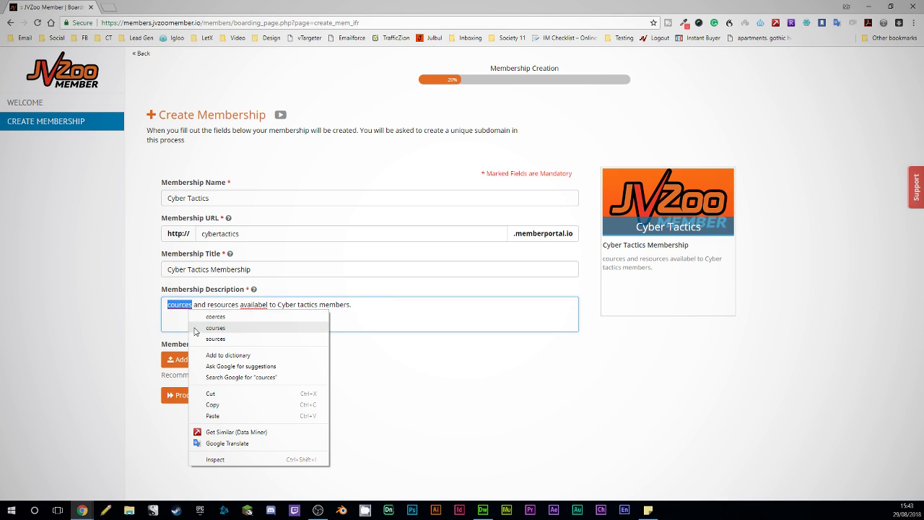
left_click(199, 328)
left_click(164, 303)
key("Delete")
type("C")
right_click(249, 306)
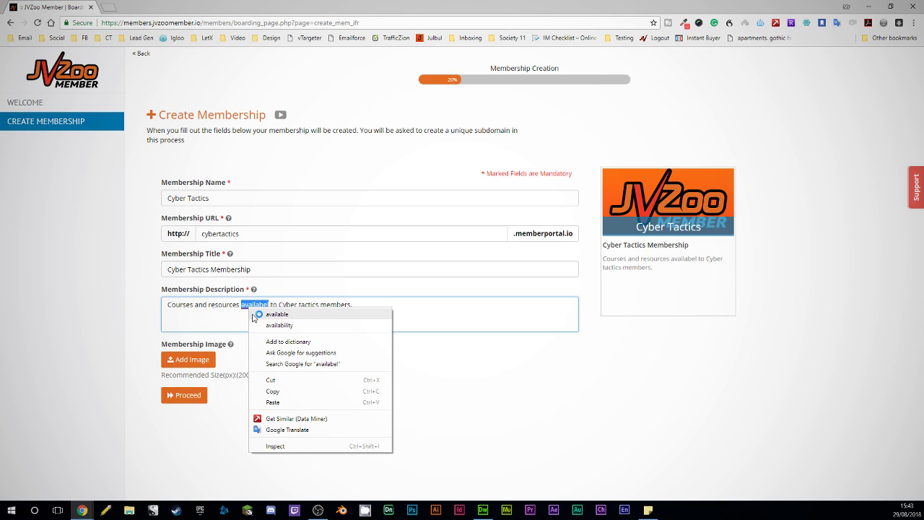
left_click(256, 314)
left_click(304, 372)
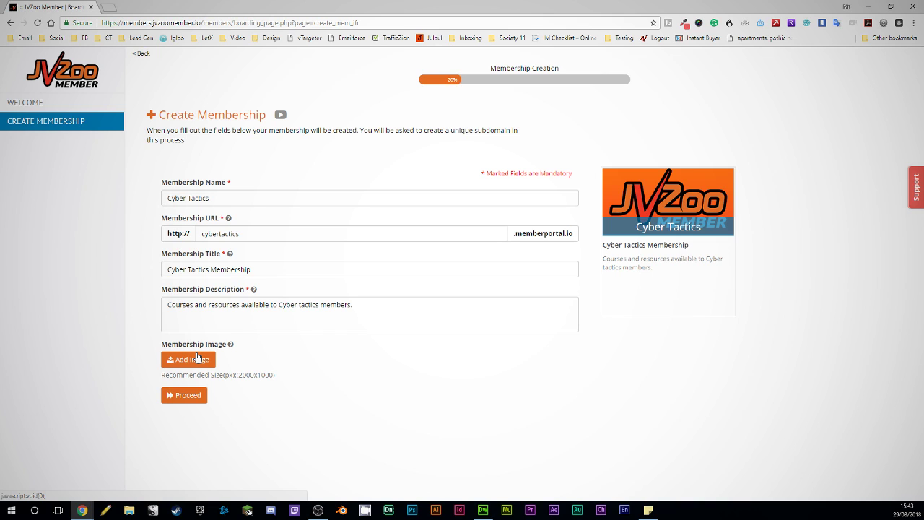
left_click(181, 397)
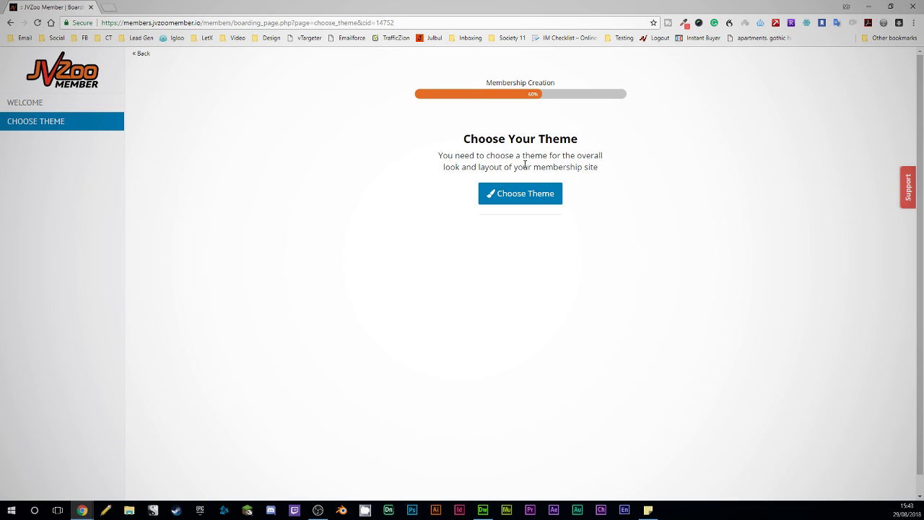
- Open the theme selection for the membership, compare the available themes, and use Theme 3
left_click(523, 200)
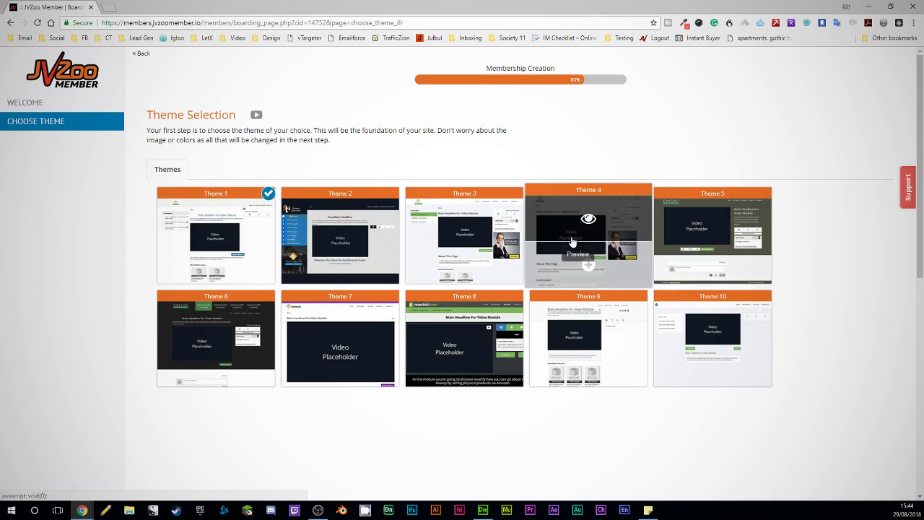
mouse_move(454, 333)
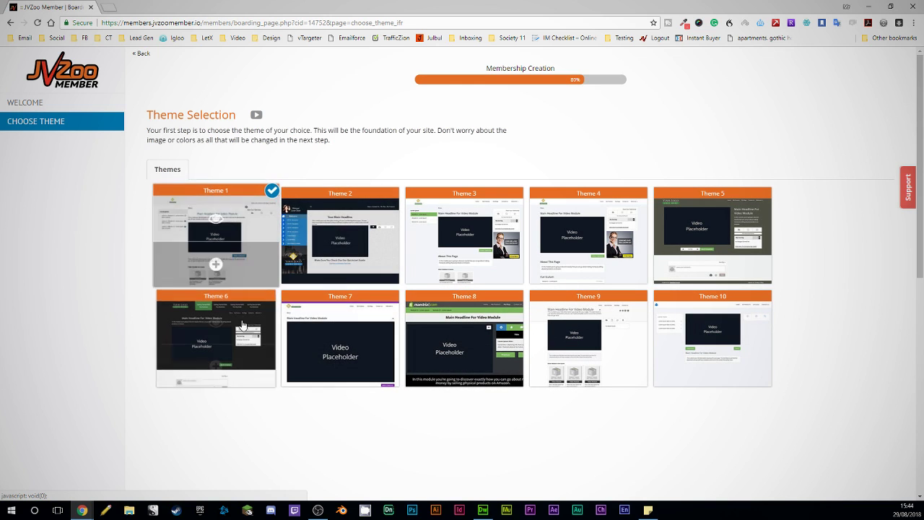
mouse_move(297, 330)
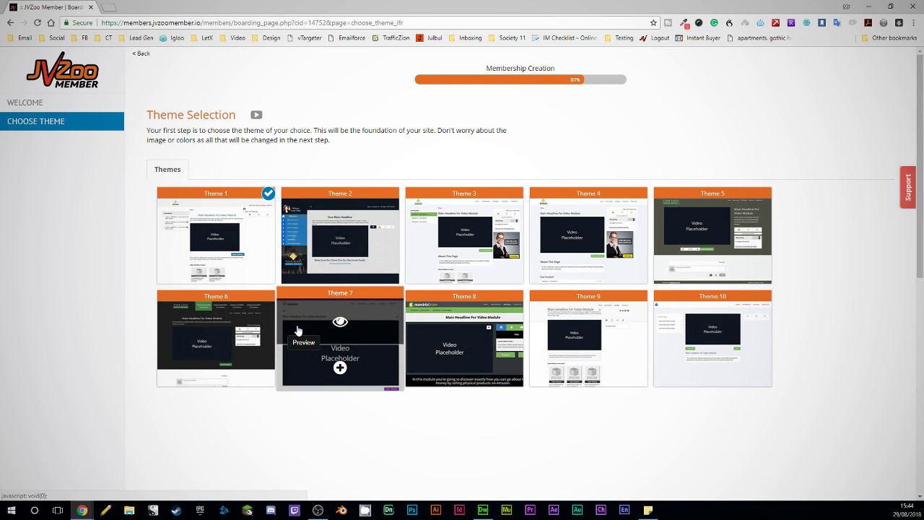
mouse_move(464, 264)
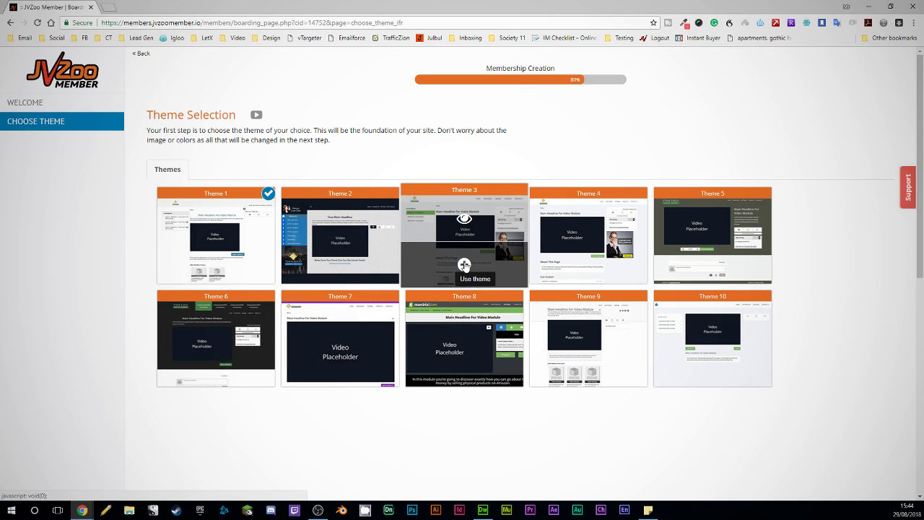
left_click(464, 264)
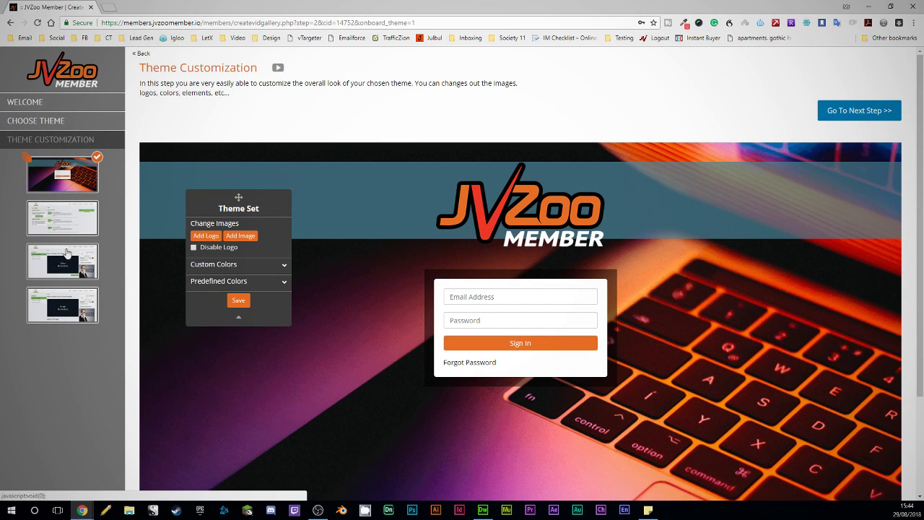
- Look through the theme's category, video module and content module page previews, and return to the login page
left_click(65, 219)
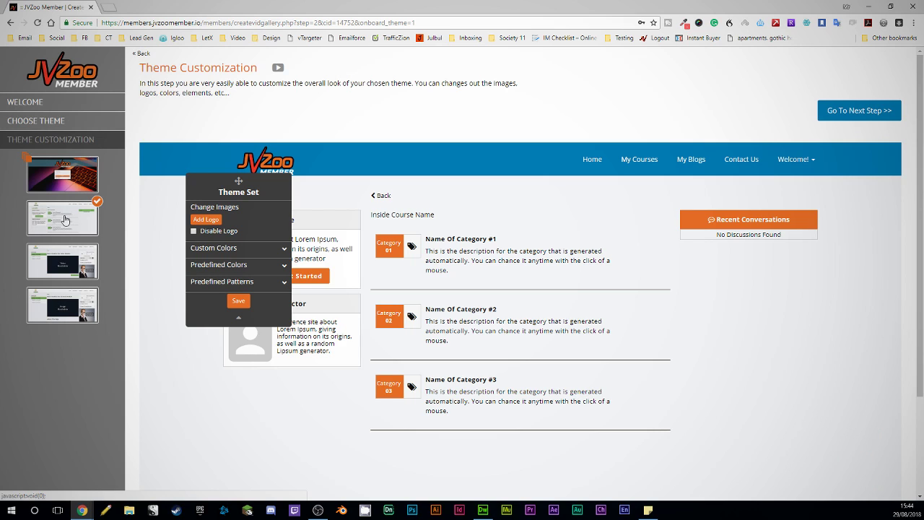
left_click(36, 280)
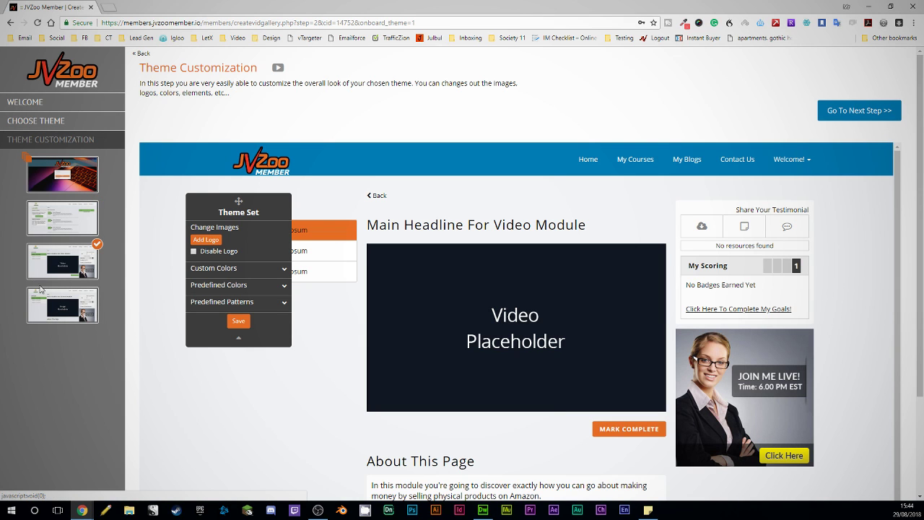
left_click(71, 316)
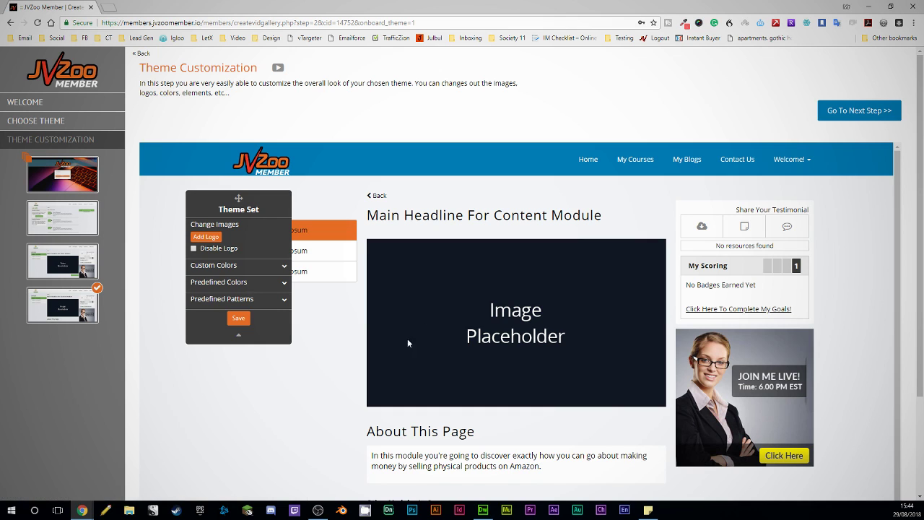
scroll(364, 351, "down", 1)
left_click(56, 188)
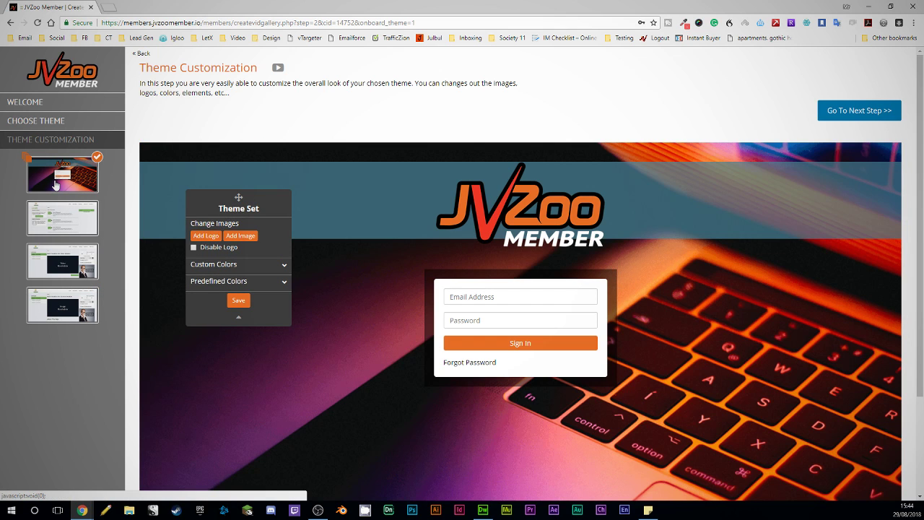
- Try the option that disables the logo on the login page
left_click(206, 247)
left_click(206, 249)
left_click(227, 249)
left_click(227, 250)
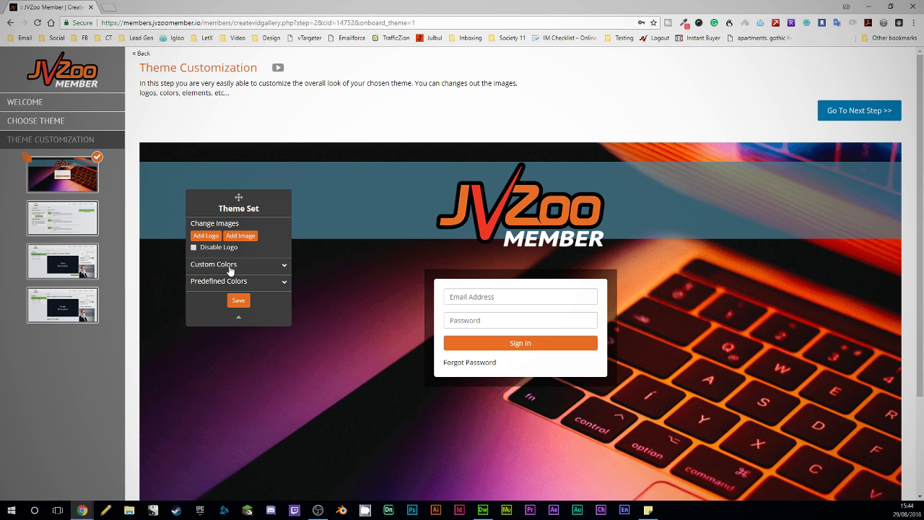
- Try several predefined color schemes on the login page and choose one with a red header and lime green primary color
left_click(230, 269)
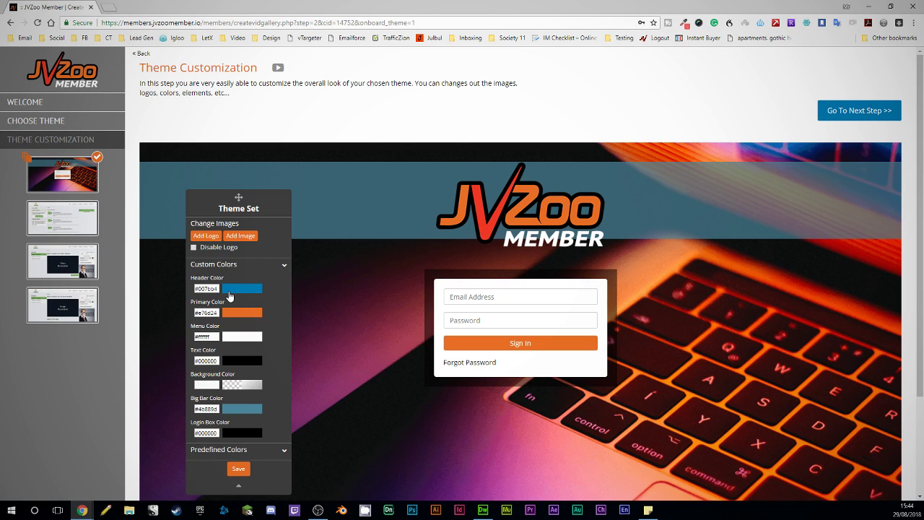
left_click(253, 449)
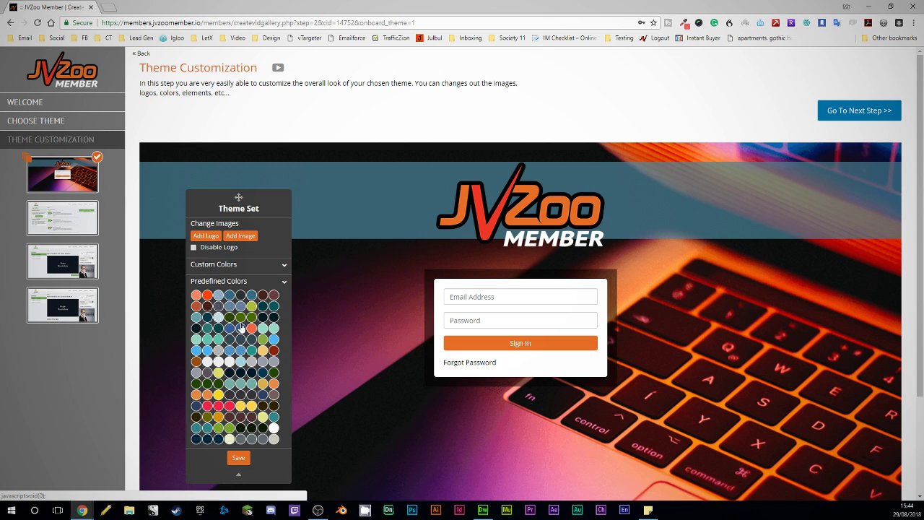
left_click(272, 351)
left_click(231, 376)
left_click(218, 397)
left_click(229, 319)
left_click(197, 306)
left_click(228, 305)
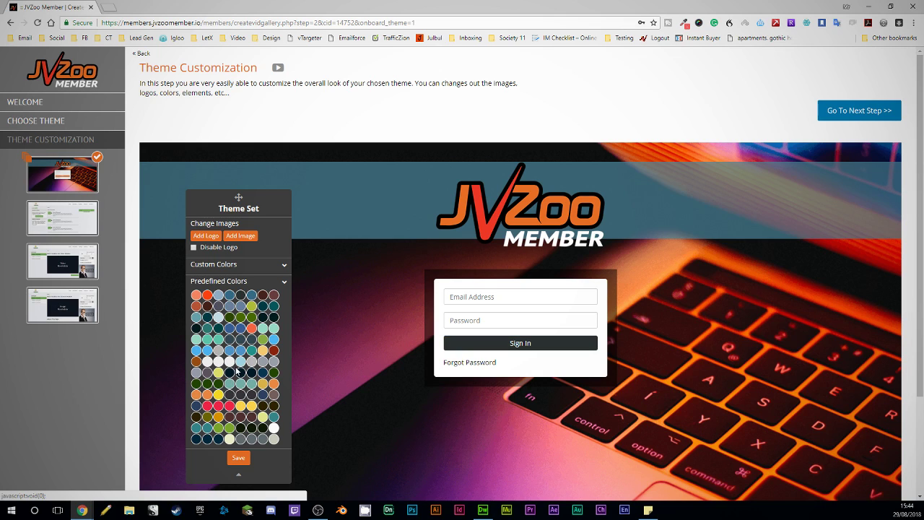
left_click(218, 407)
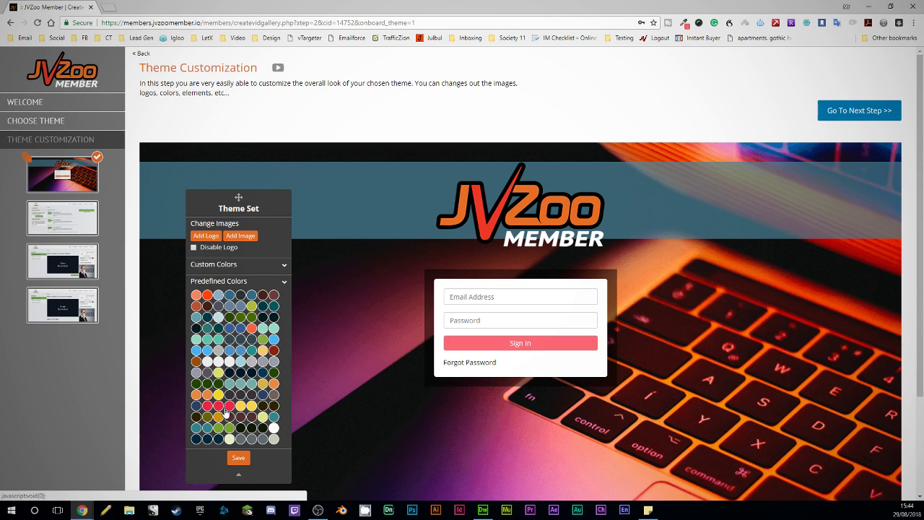
left_click(226, 411)
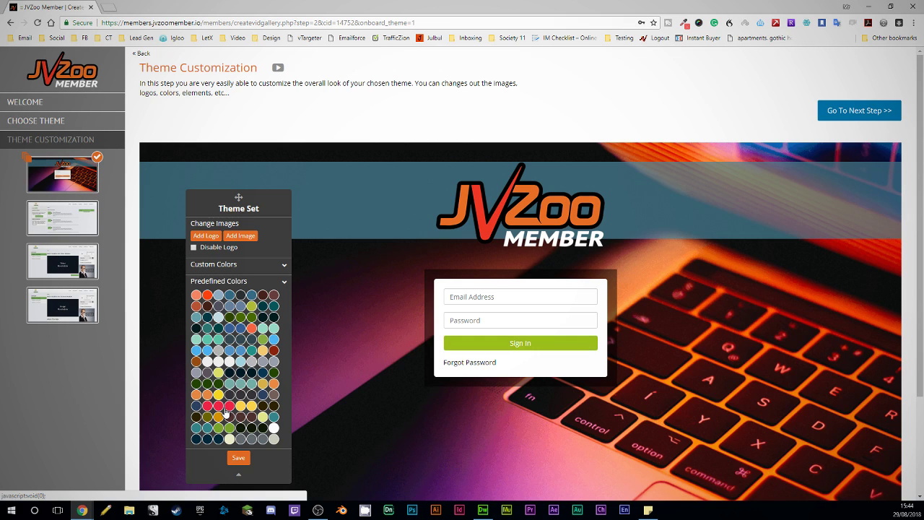
- Set a custom header color for the login page, picking the muted blue #4d5aa1
left_click(227, 267)
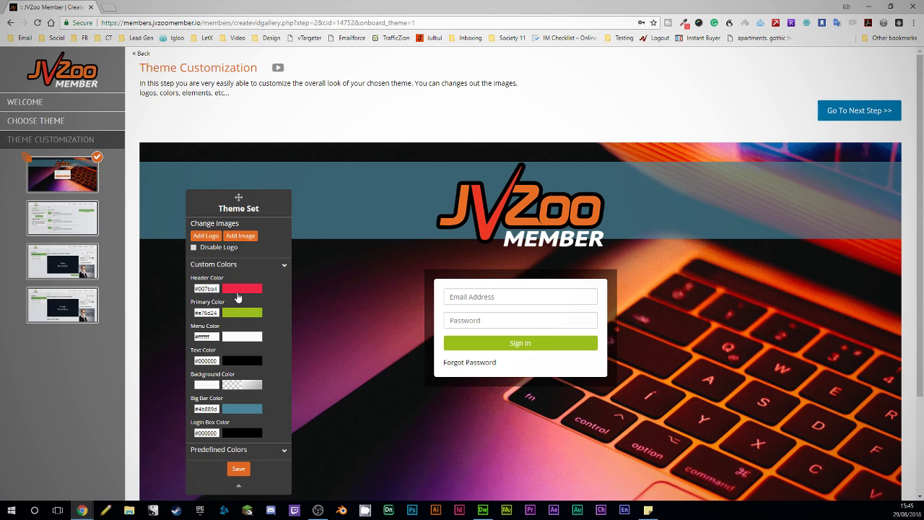
left_click(238, 292)
left_click_drag(248, 325, 256, 308)
left_click(286, 266)
left_click(244, 292)
left_click_drag(240, 334, 228, 327)
left_click(269, 324)
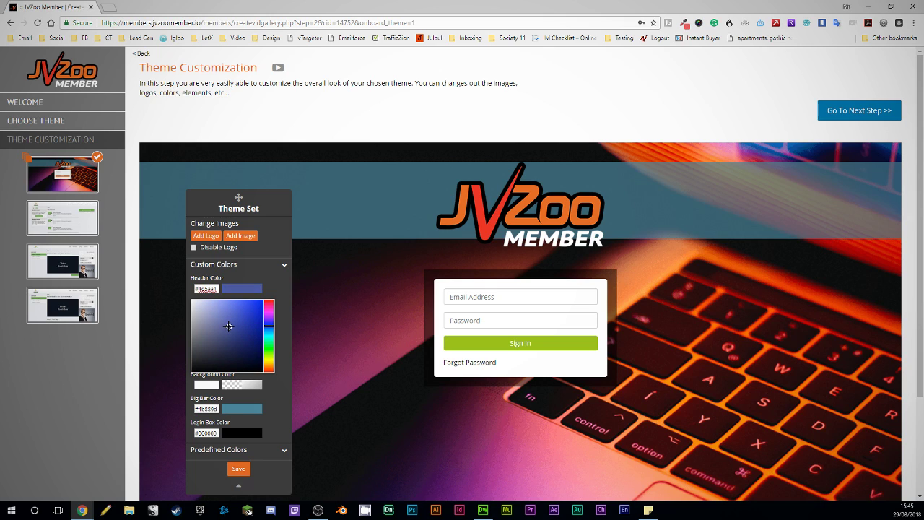
left_click(264, 286)
- Set the custom primary color of the login page to the purple #7b6ebd
left_click(251, 316)
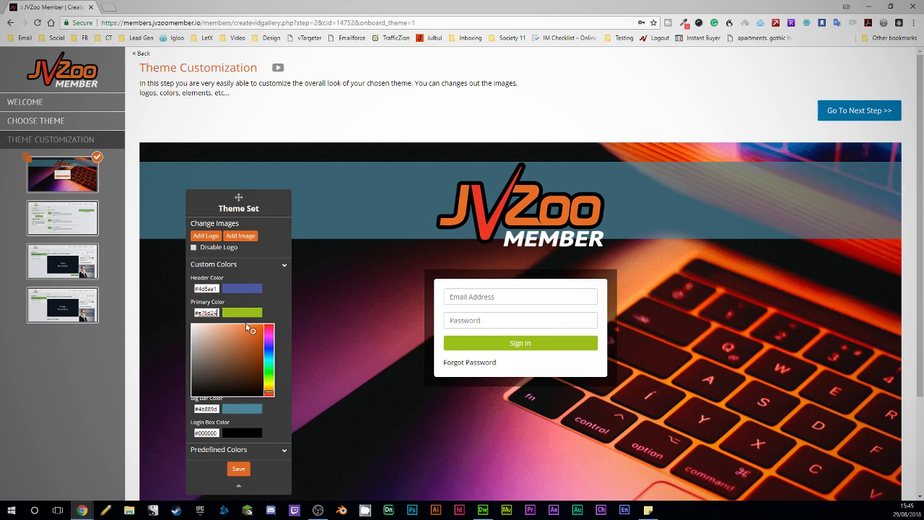
left_click(268, 345)
mouse_move(250, 346)
left_mouse_down()
mouse_move(231, 331)
mouse_move(221, 343)
left_mouse_up()
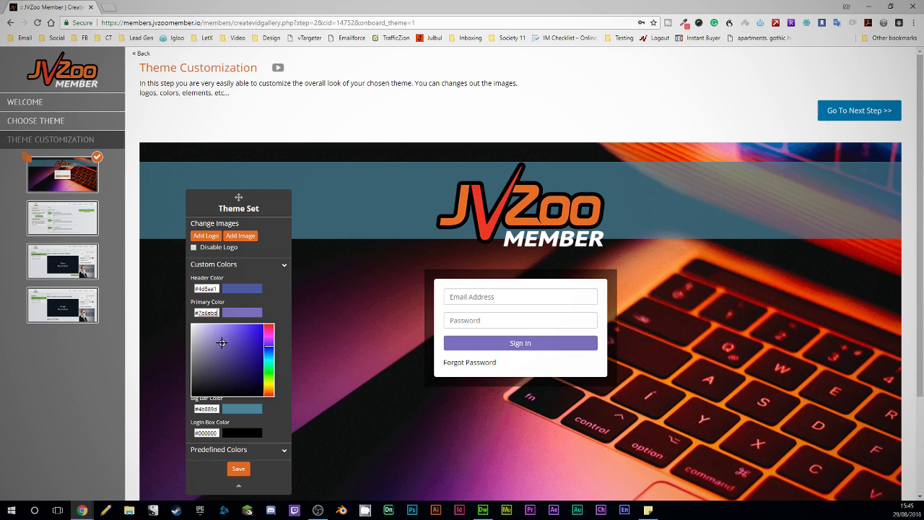
left_click(274, 305)
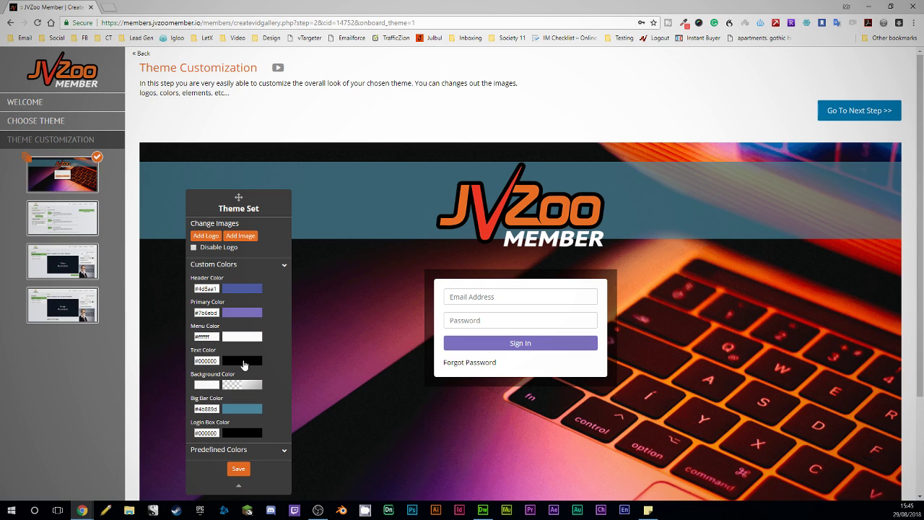
- Change the big bar color behind the logo to the dark blue #3d4399
left_click(244, 412)
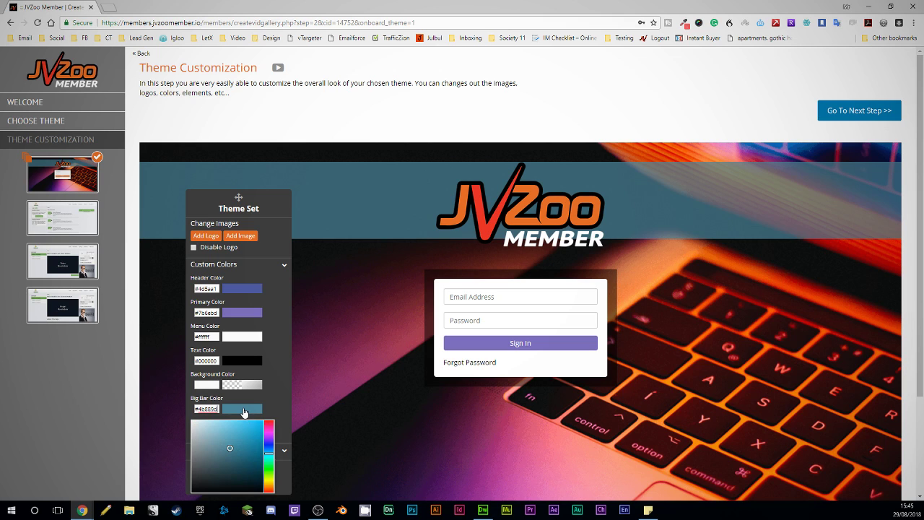
left_click_drag(269, 451, 235, 449)
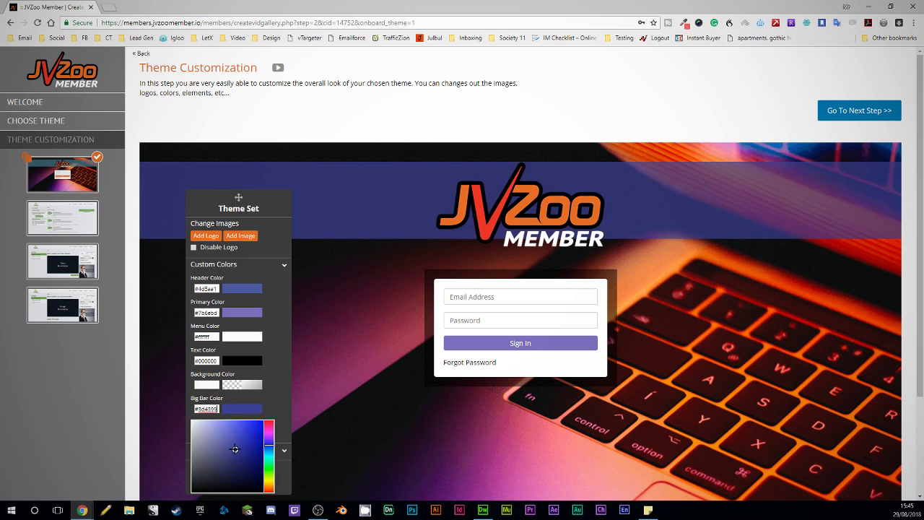
left_click(271, 389)
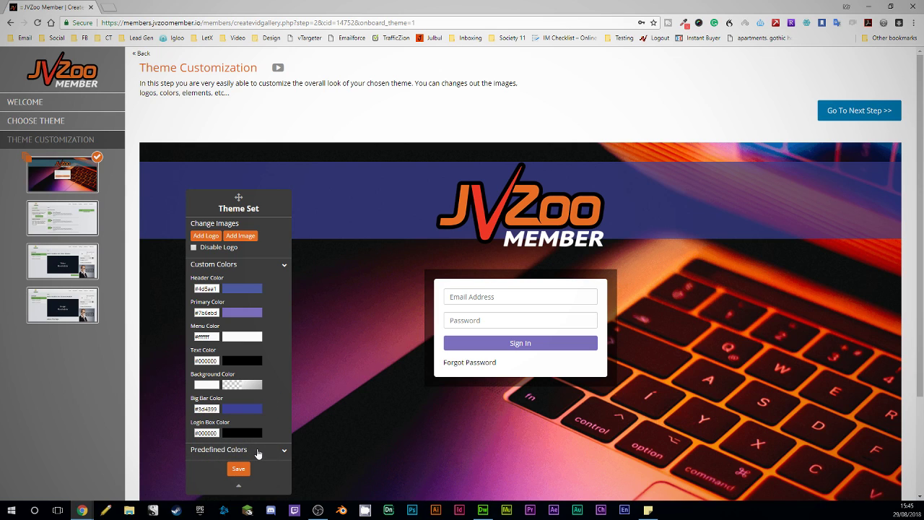
- Change the login box color to a light slate blue matching the big bar
left_click(239, 433)
left_click(243, 467)
mouse_move(244, 464)
left_mouse_down()
mouse_move(219, 456)
mouse_move(240, 461)
mouse_move(221, 463)
left_mouse_up()
left_click(269, 470)
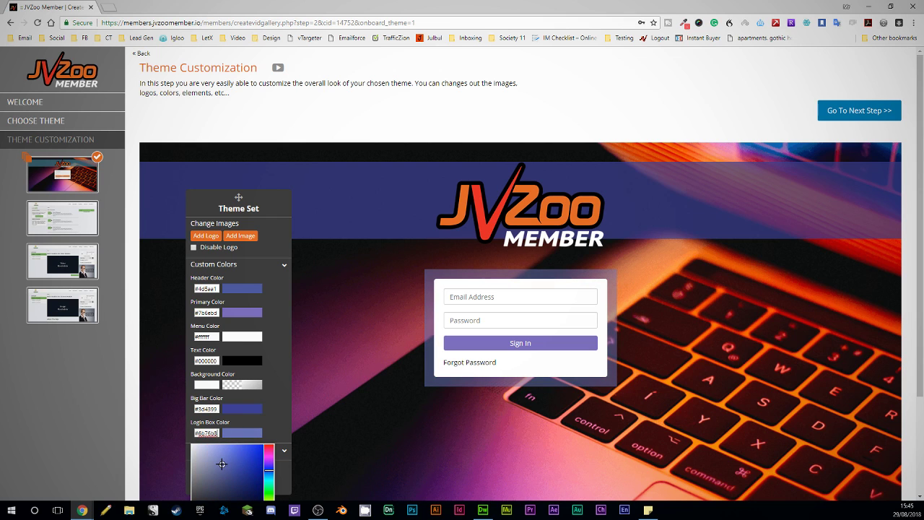
left_click(276, 385)
- Try various predefined color schemes on the login page and choose one that gives an orange Sign In button
scroll(282, 392, "down", 2)
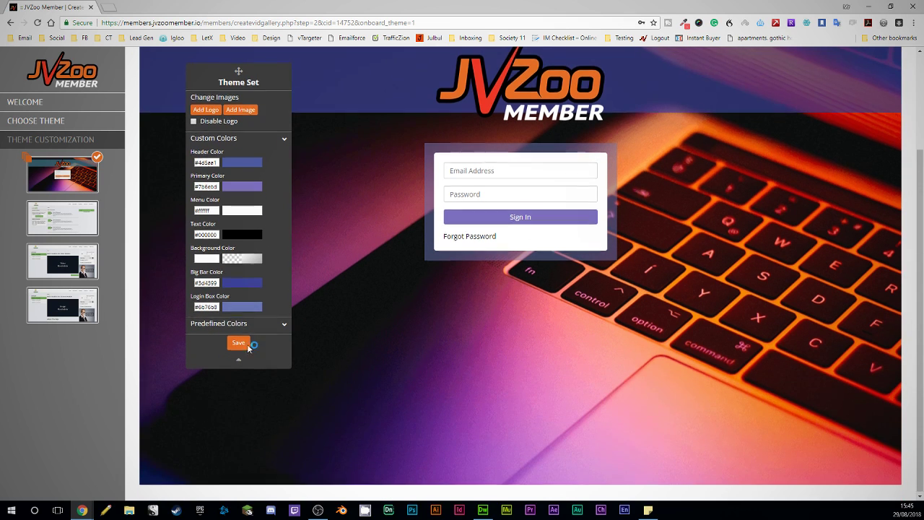
left_click(278, 322)
left_click(209, 271)
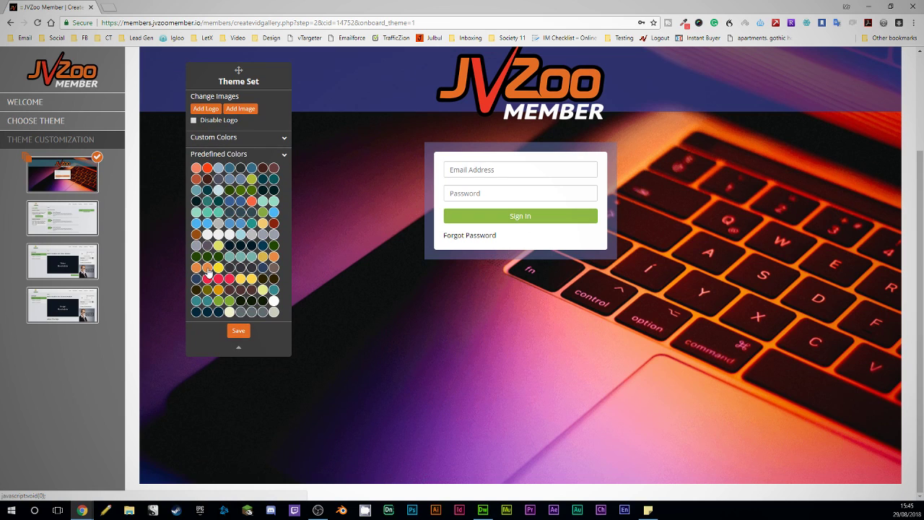
left_click(197, 268)
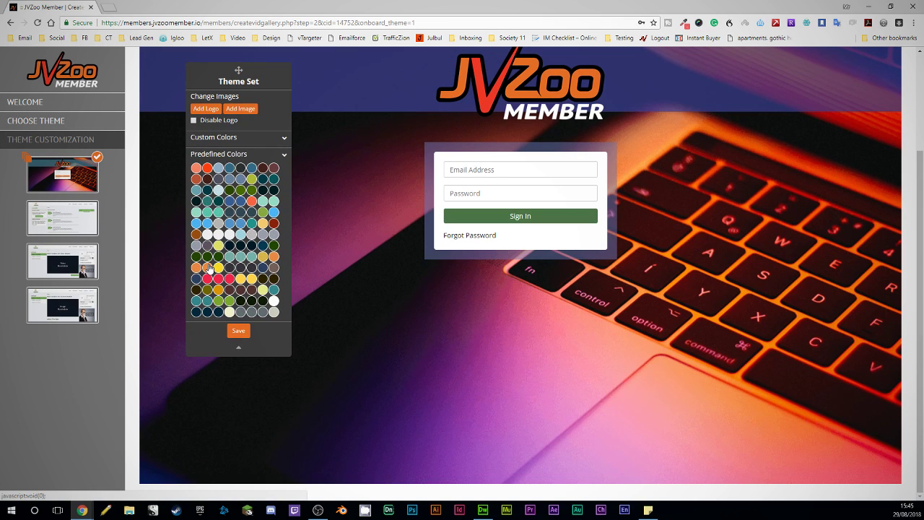
left_click(207, 267)
left_click(207, 256)
left_click(208, 248)
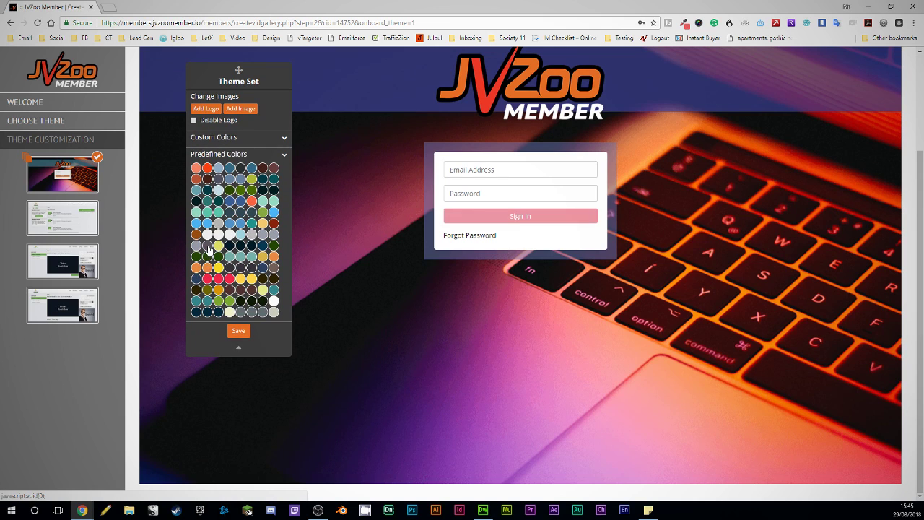
left_click(253, 203)
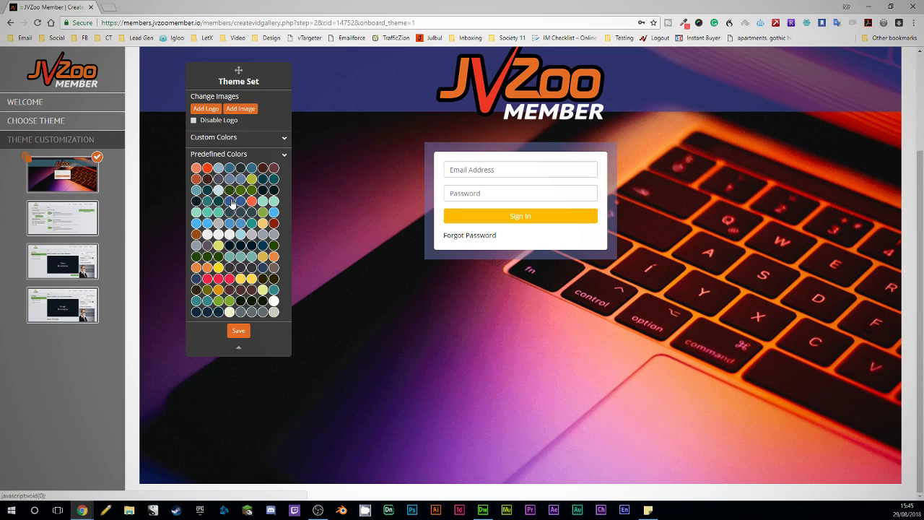
left_click(206, 168)
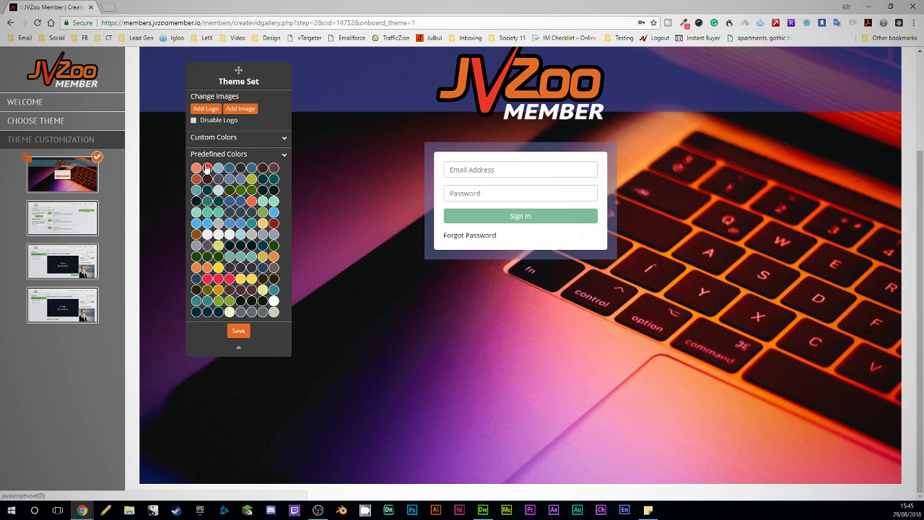
left_click(207, 189)
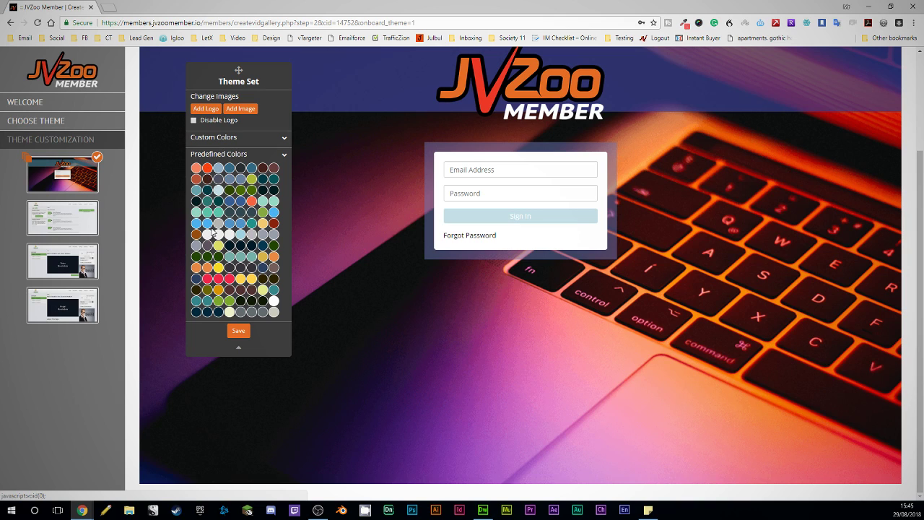
left_click(252, 247)
left_click(253, 236)
left_click(250, 222)
left_click(263, 223)
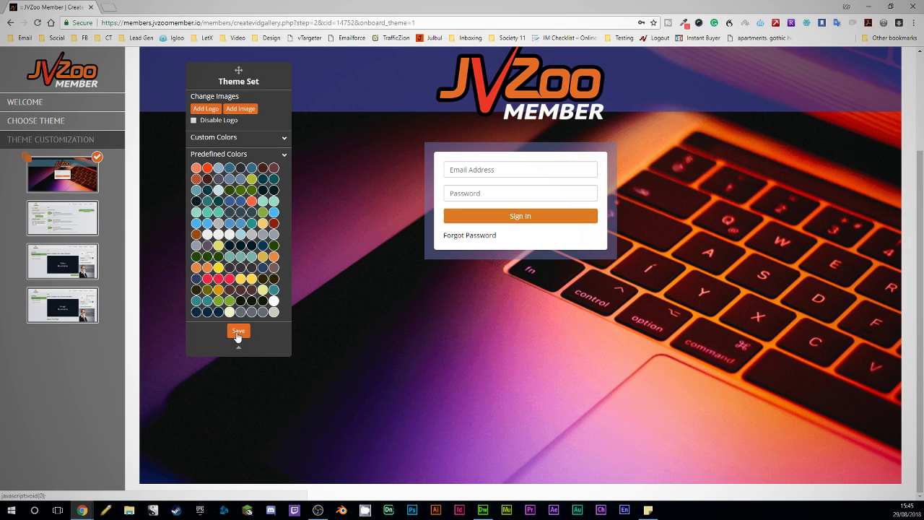
- Upload cbtquality.png from the shared Dropbox folder to the image library and insert it as the login page logo
left_click(207, 109)
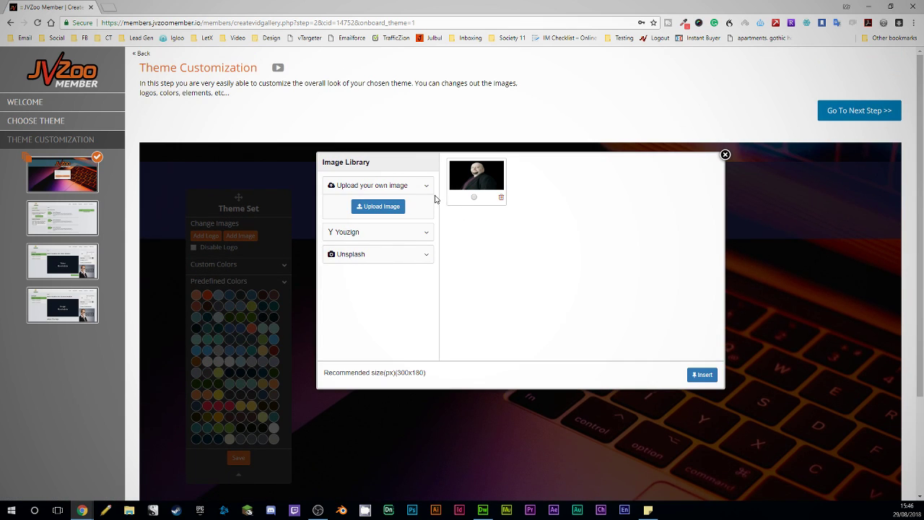
left_click(373, 207)
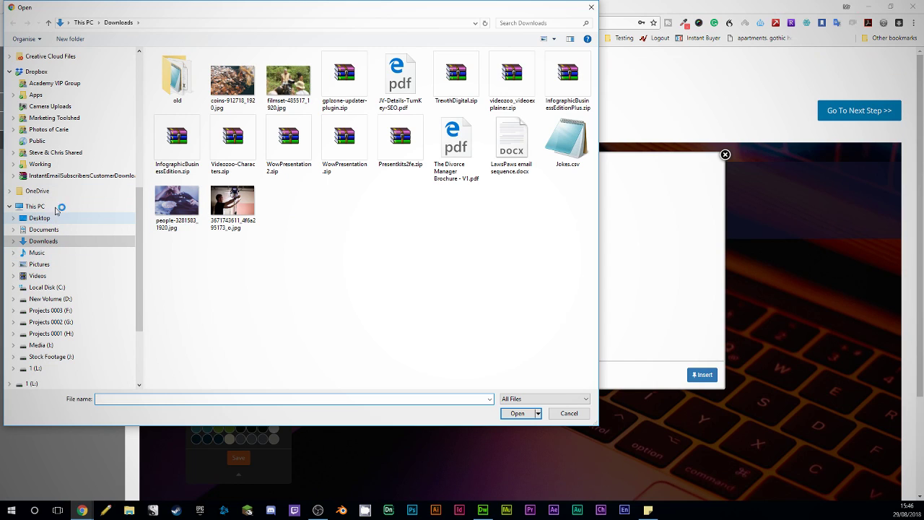
scroll(65, 177, "up", 1)
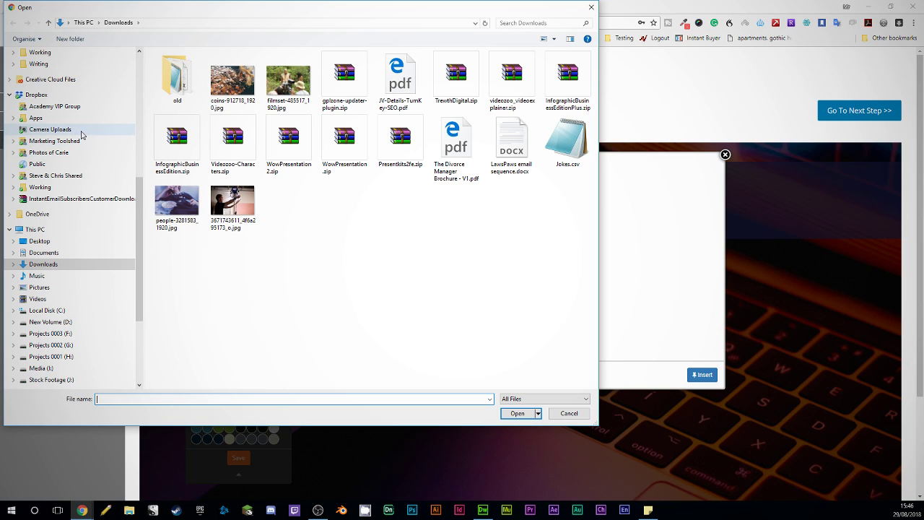
left_click(77, 177)
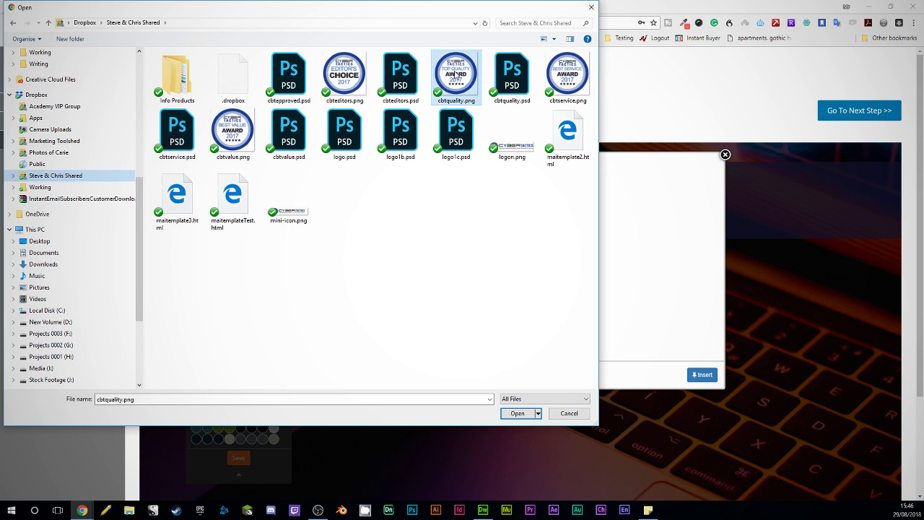
double_click(455, 74)
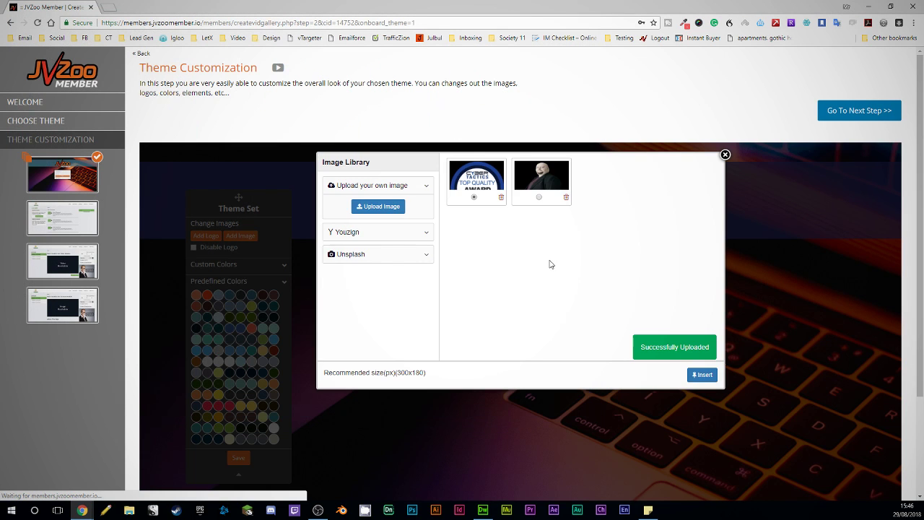
left_click(706, 376)
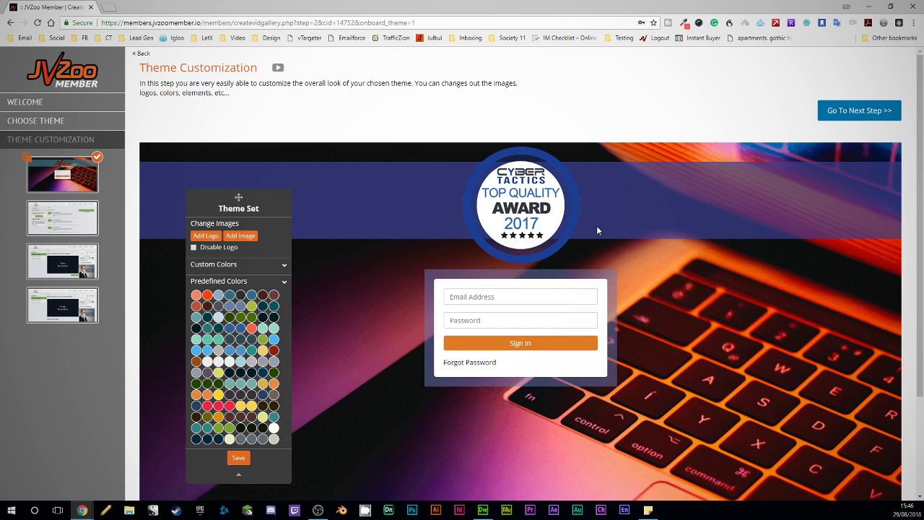
- Save the theme customization and proceed past the membership completion page to the payment options
scroll(306, 327, "down", 2)
left_click(239, 331)
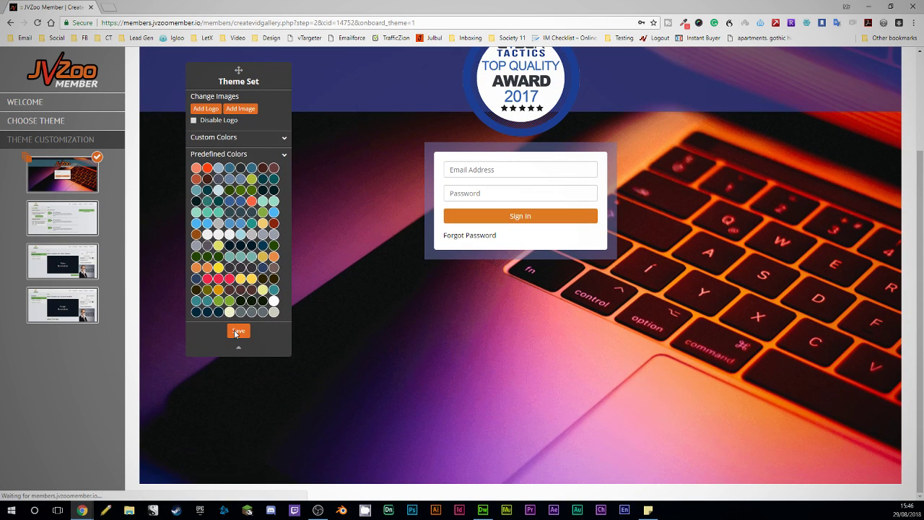
scroll(634, 271, "up", 2)
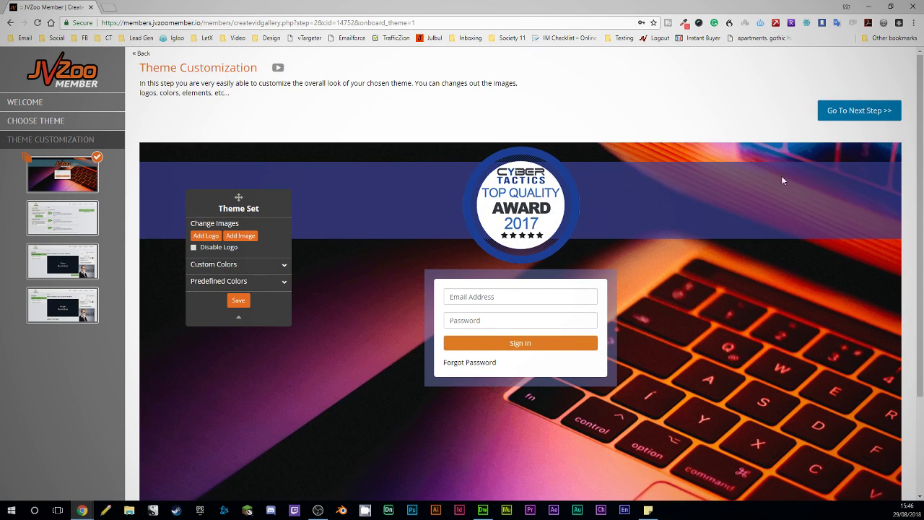
left_click(842, 109)
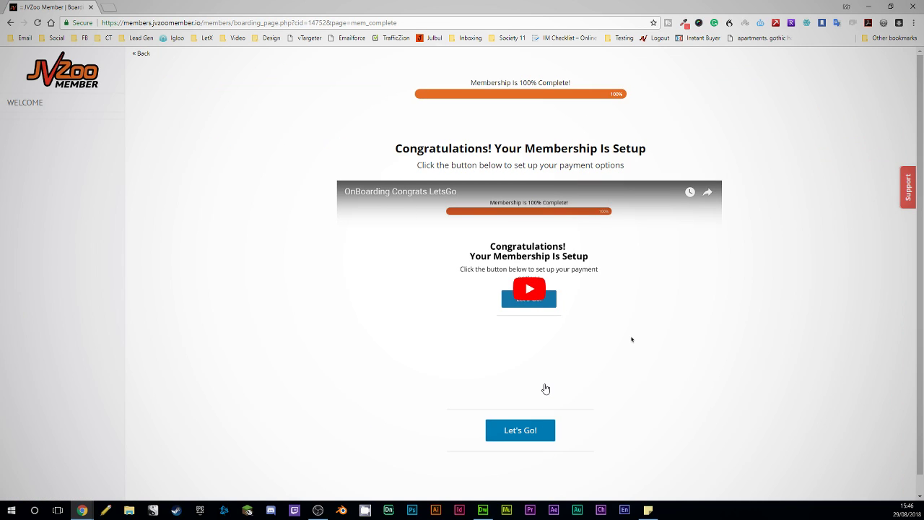
left_click(538, 438)
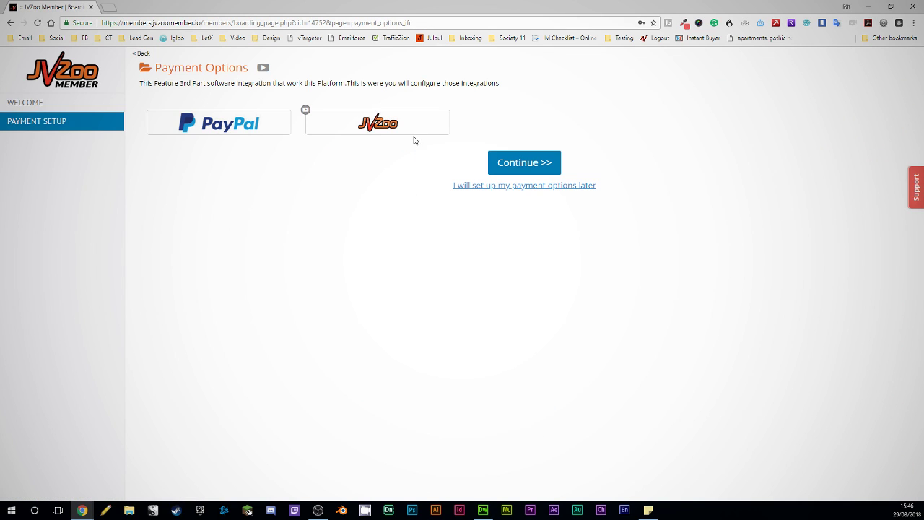
- View the PayPal email setup dialog and the JVZoo help video, closing each without entering anything
left_click(196, 125)
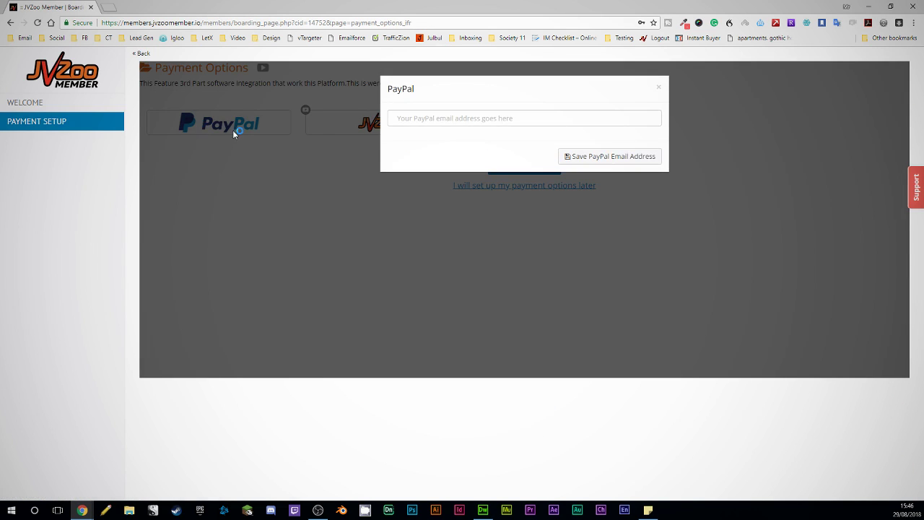
left_click(658, 88)
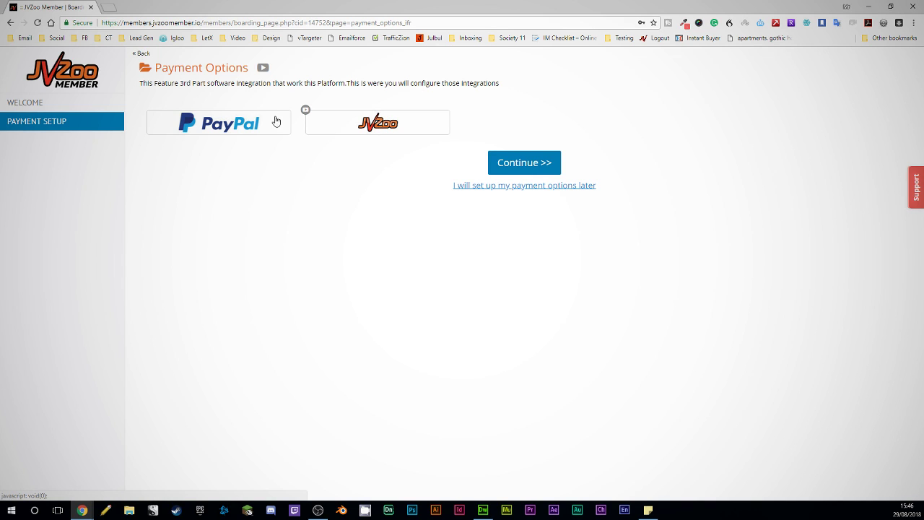
left_click(306, 110)
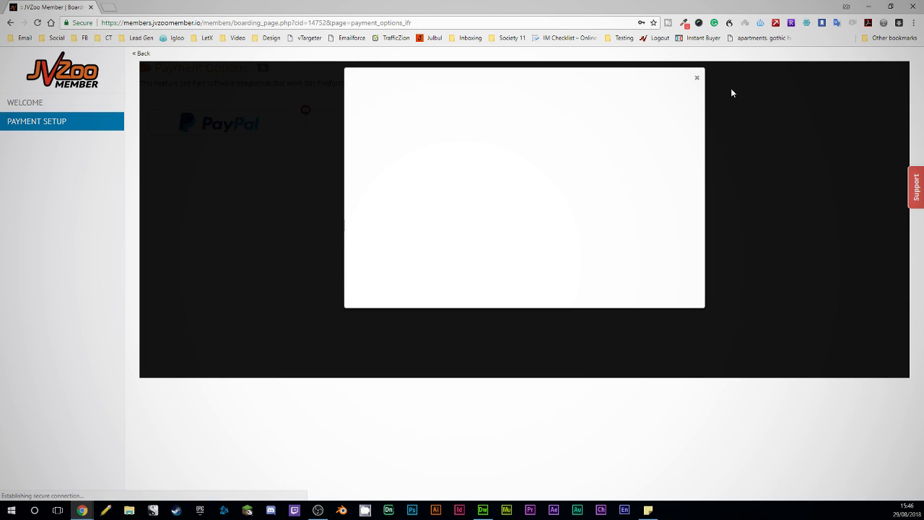
left_click(698, 78)
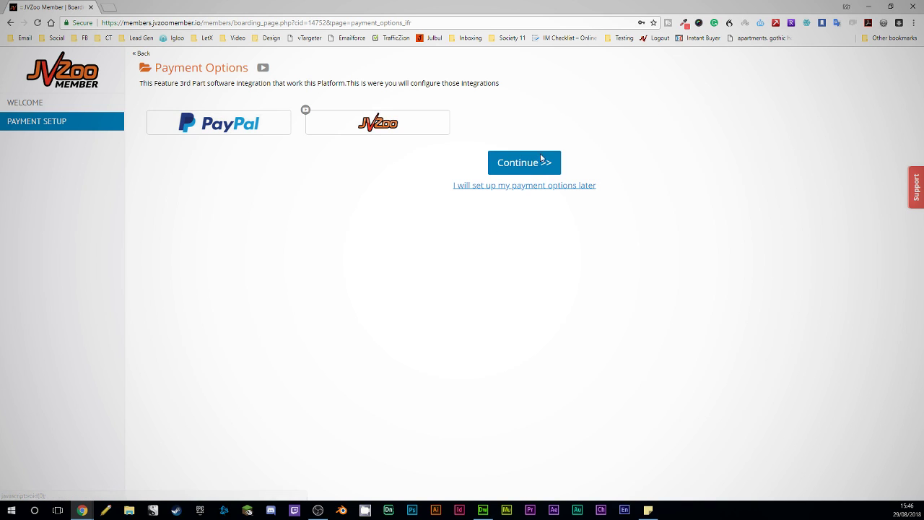
- Postpone the payment setup and start creating the membership's first course
left_click(525, 185)
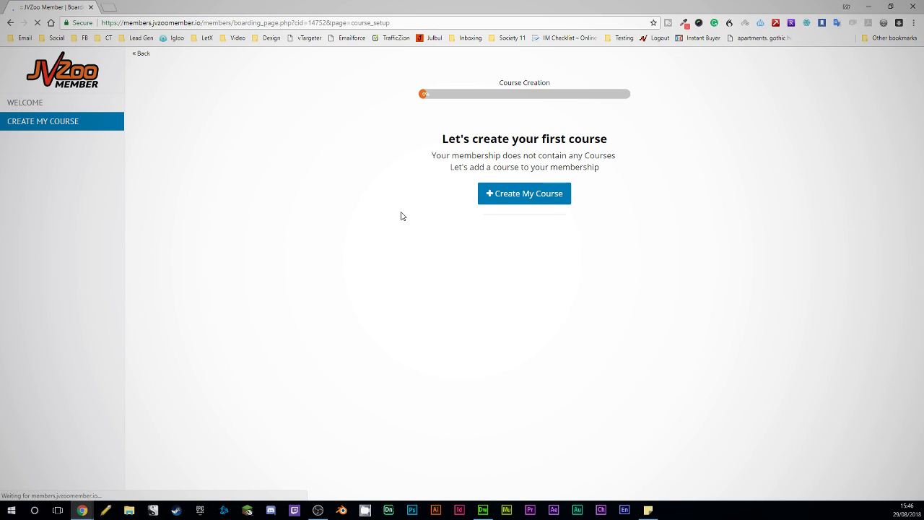
left_click(530, 193)
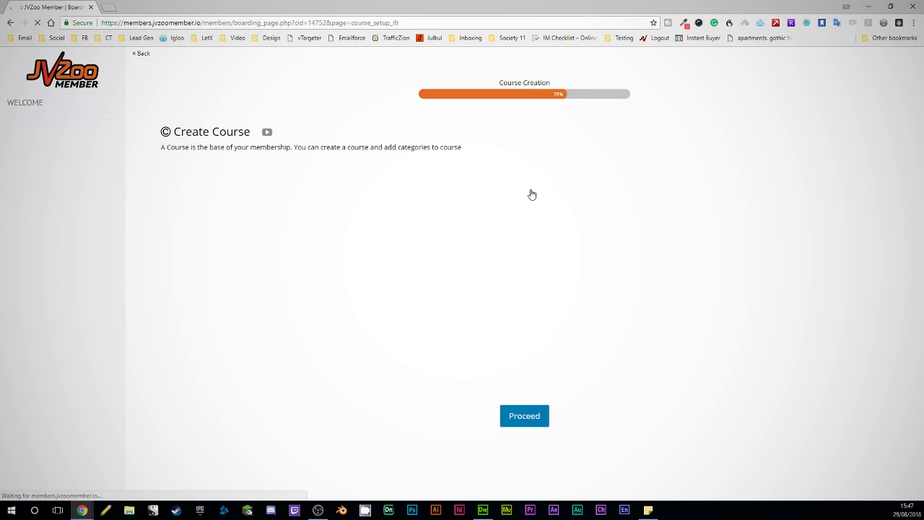
- Create the first course with the default title, description and image, leaving the course logo empty
left_click(419, 187)
left_click(257, 219)
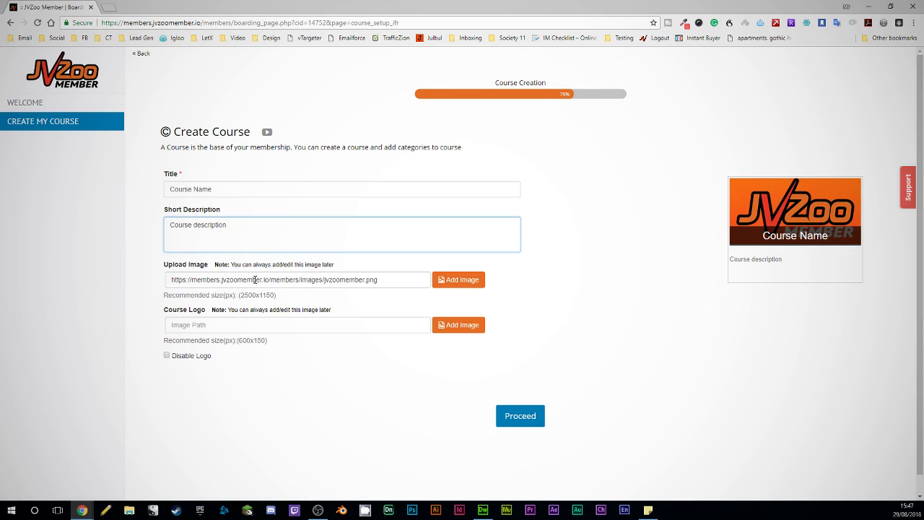
left_click_drag(217, 280, 382, 279)
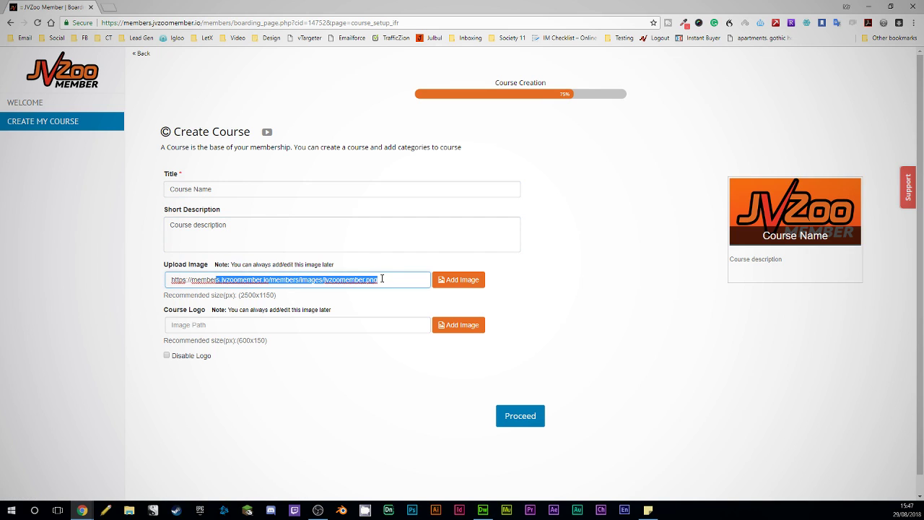
left_click(419, 276)
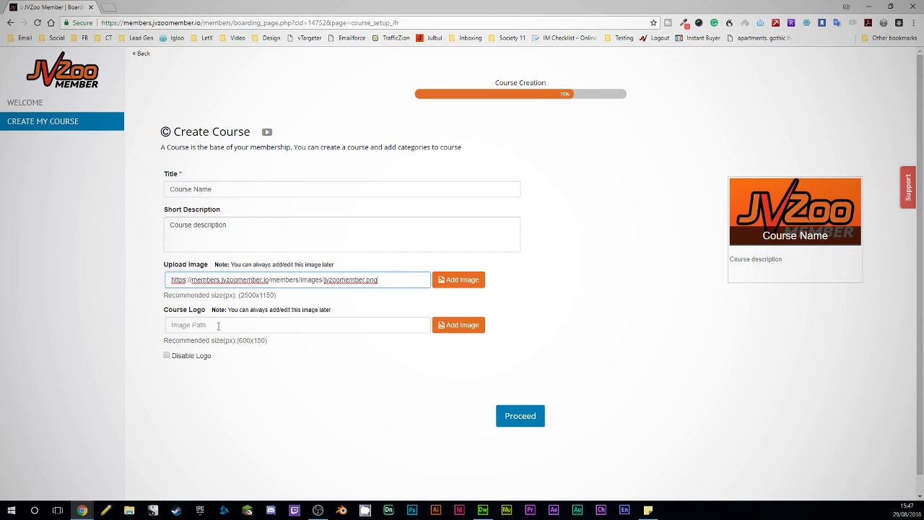
left_click(533, 421)
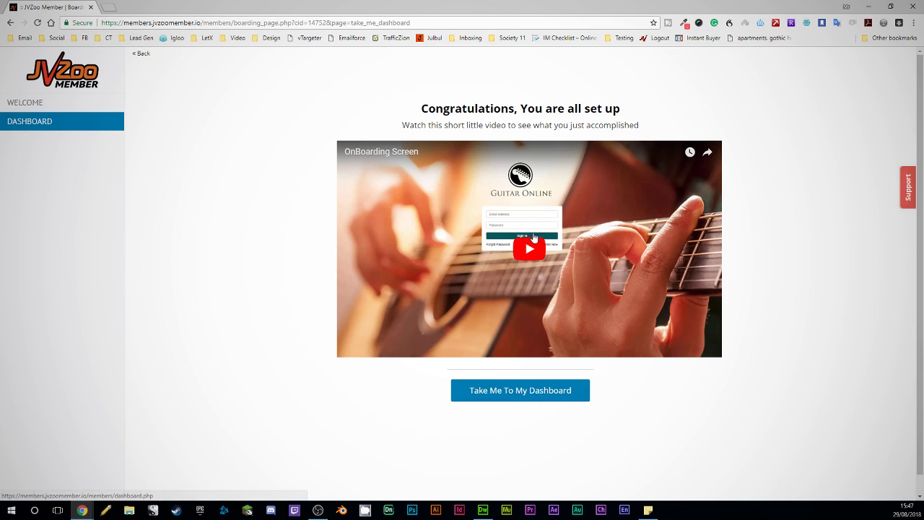
- Go to the membership dashboard and open the Cyber Tactics membership for editing, dismissing the tutorial videos
left_click(509, 396)
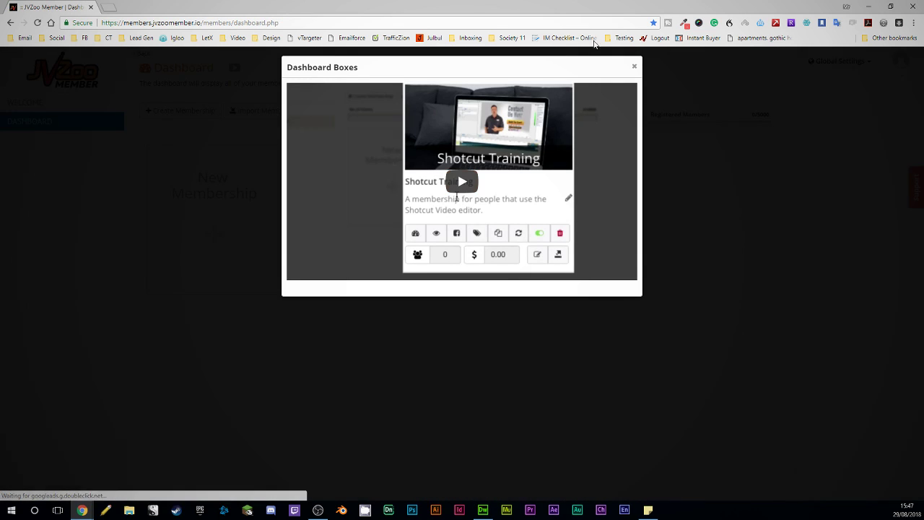
left_click(634, 67)
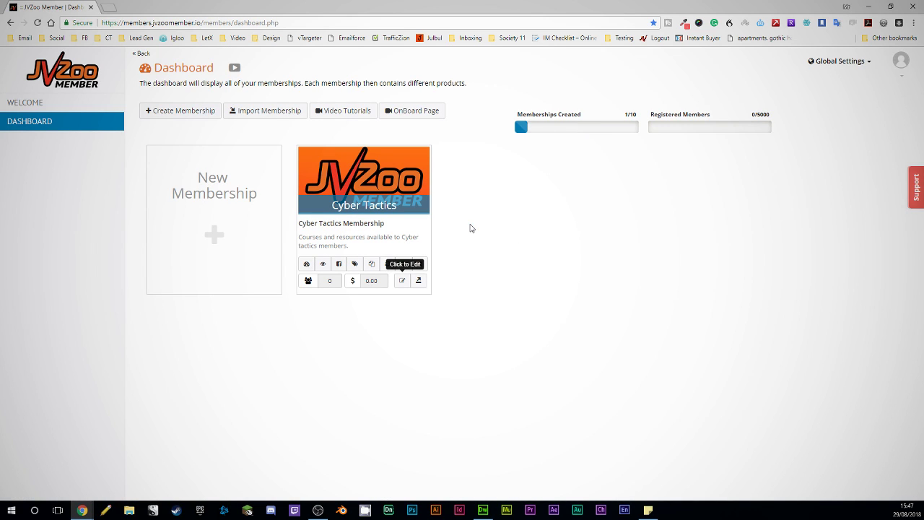
left_click(402, 281)
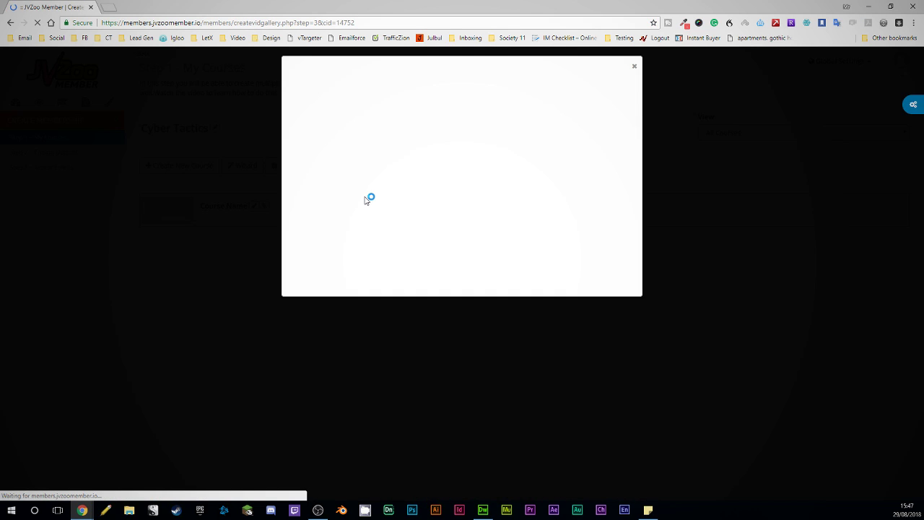
left_click(633, 67)
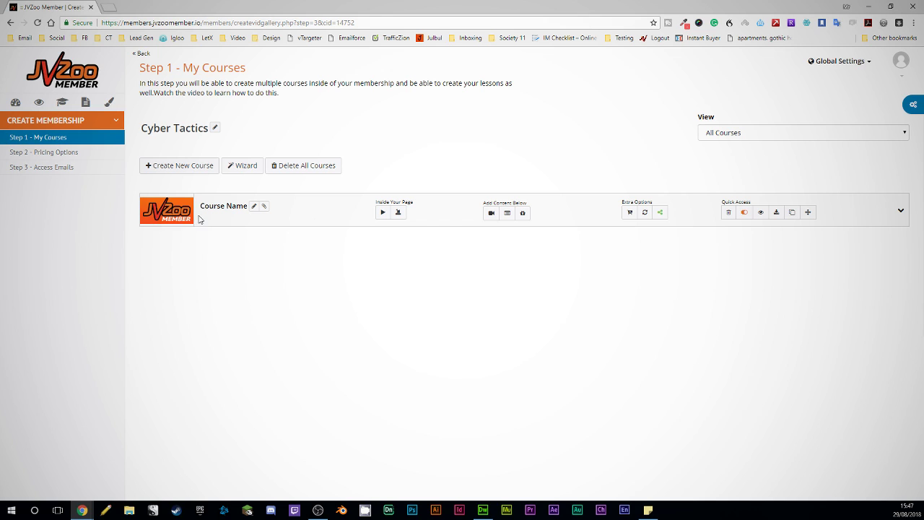
- Open the Pricing Options step, choose the course "Course Name" and bring up the form for adding a pricing option
left_click(65, 155)
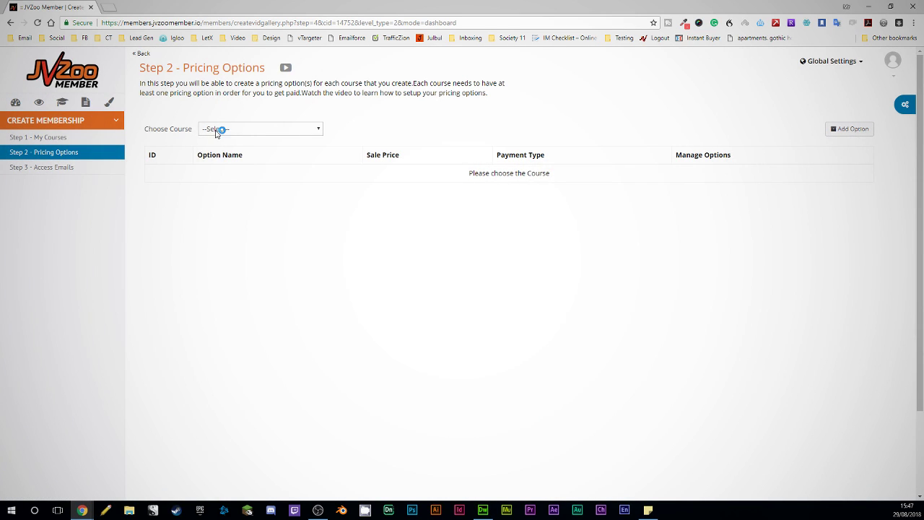
left_click(217, 129)
left_click(144, 140)
left_click(256, 129)
left_click(223, 146)
left_click(834, 131)
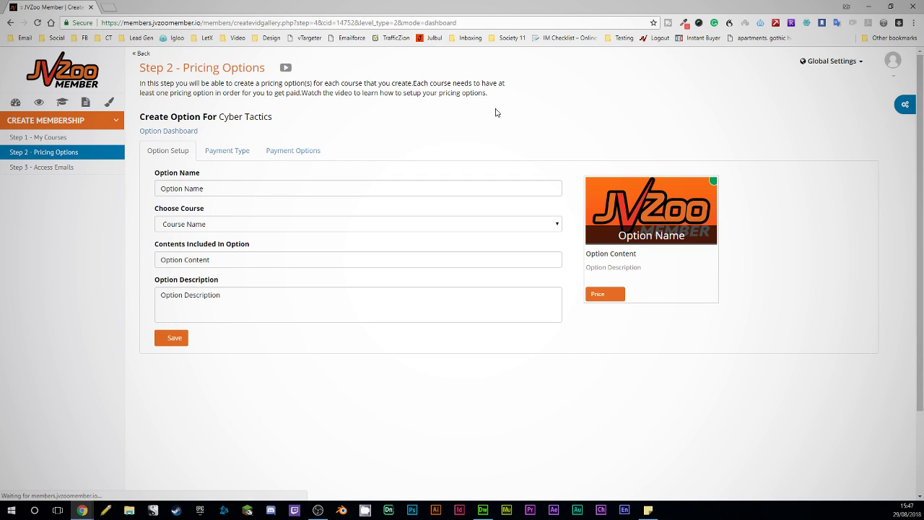
- View the pricing option's Payment Type and Payment Options sections and return to Option Setup without saving
left_click(229, 153)
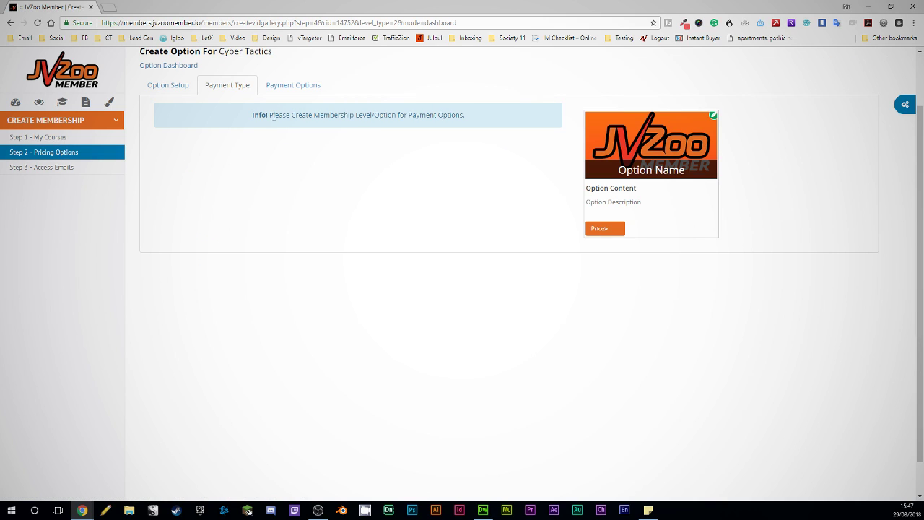
left_click(297, 85)
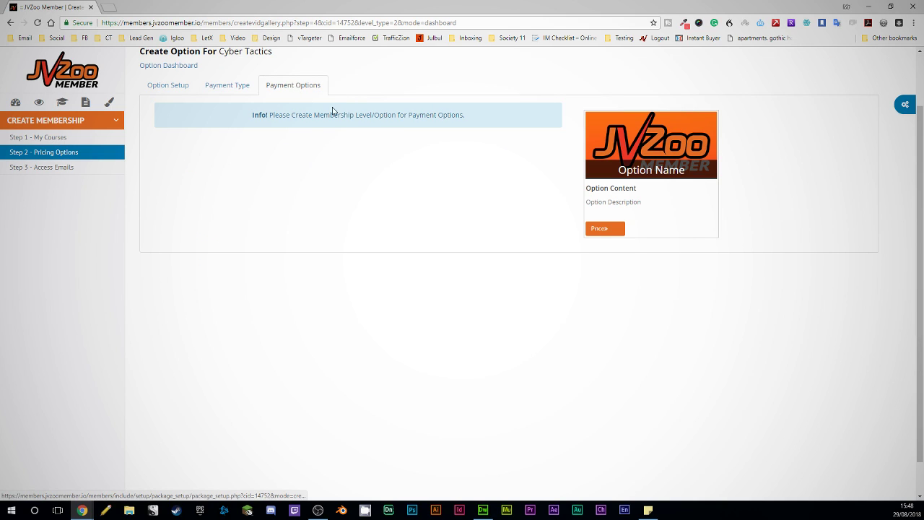
left_click(164, 86)
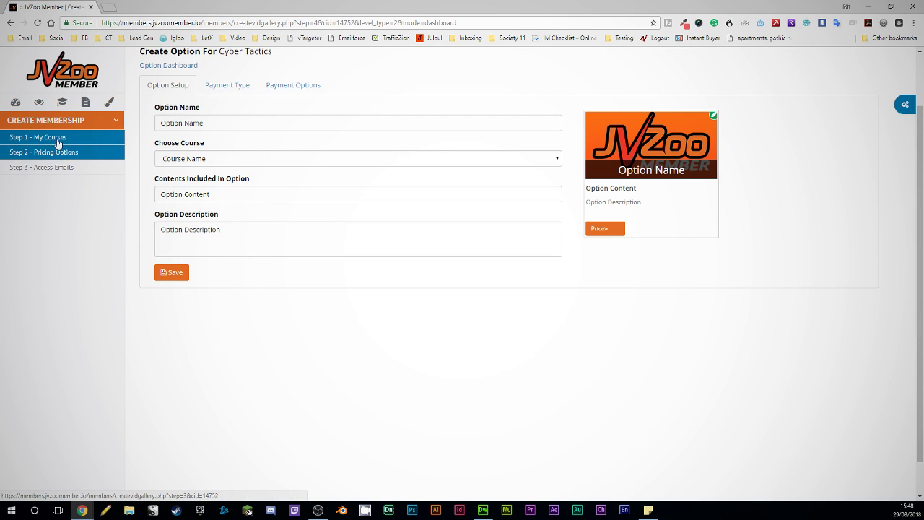
- Open the Access Emails step and choose the course "Course Name" to view its email configuration
left_click(49, 168)
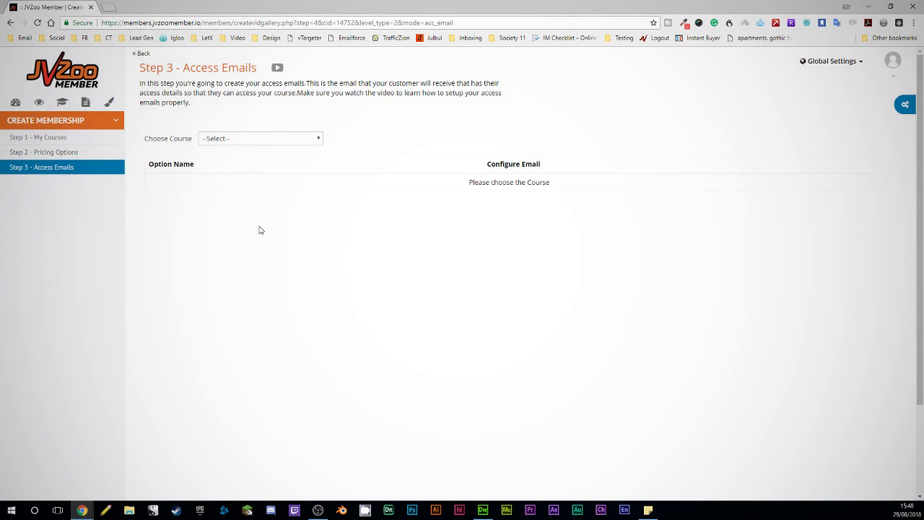
left_click(254, 138)
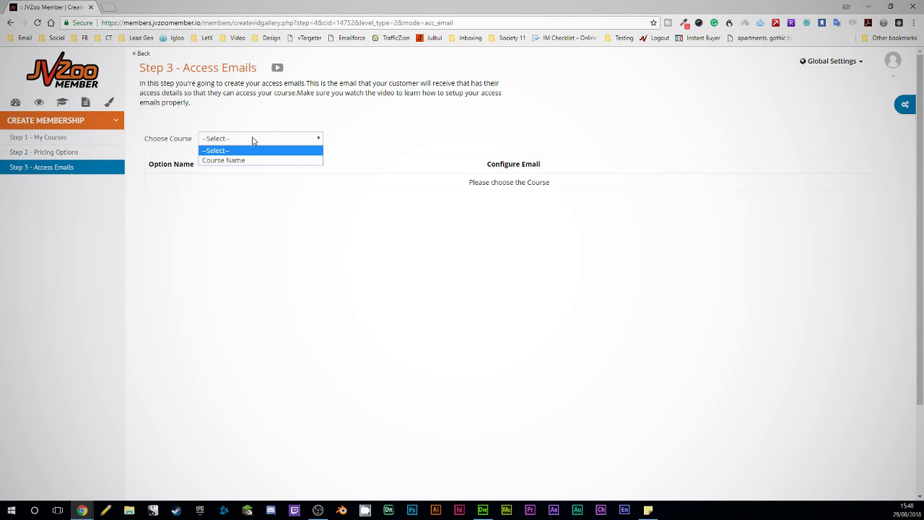
left_click(249, 160)
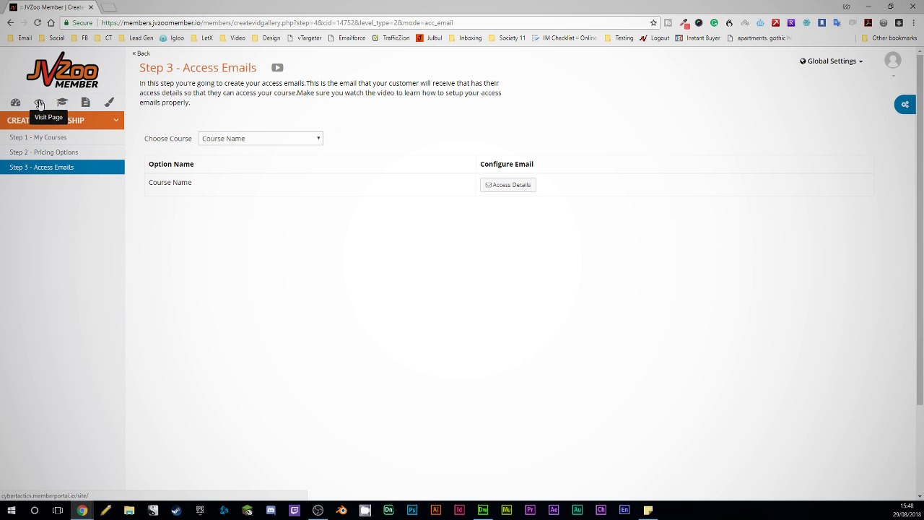
- Return to the dashboard, reopen the Cyber Tactics membership and open the details of the course "Course Name" for editing
left_click(69, 74)
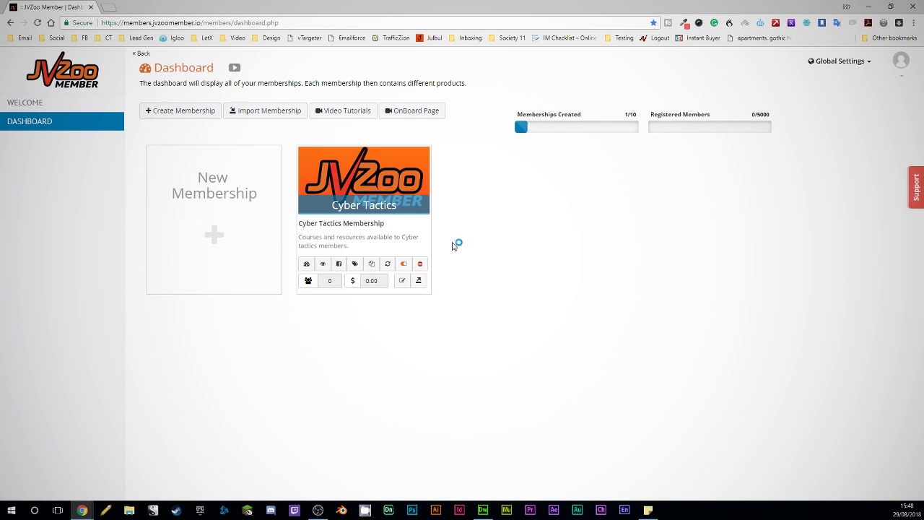
left_click(402, 280)
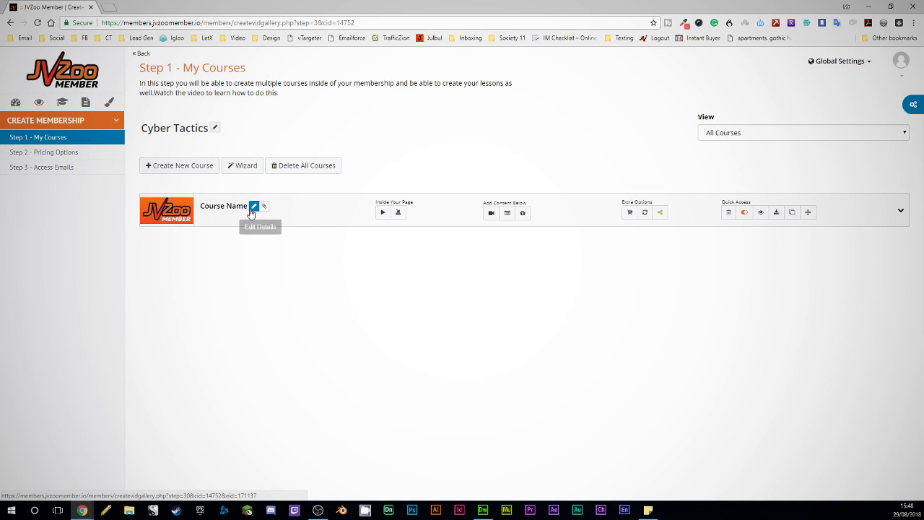
left_click(251, 209)
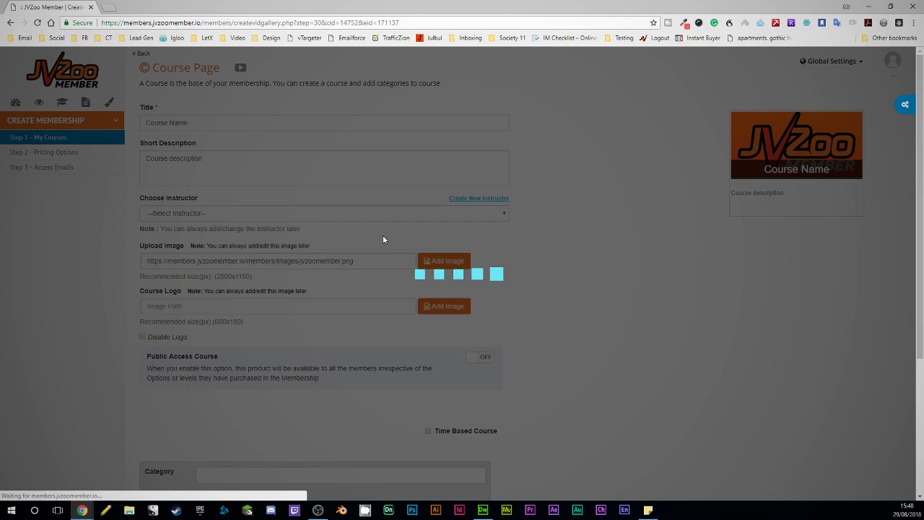
- Examine the course page's settings, including the Public Access Course description and the category and tag fields
scroll(321, 216, "down", 2)
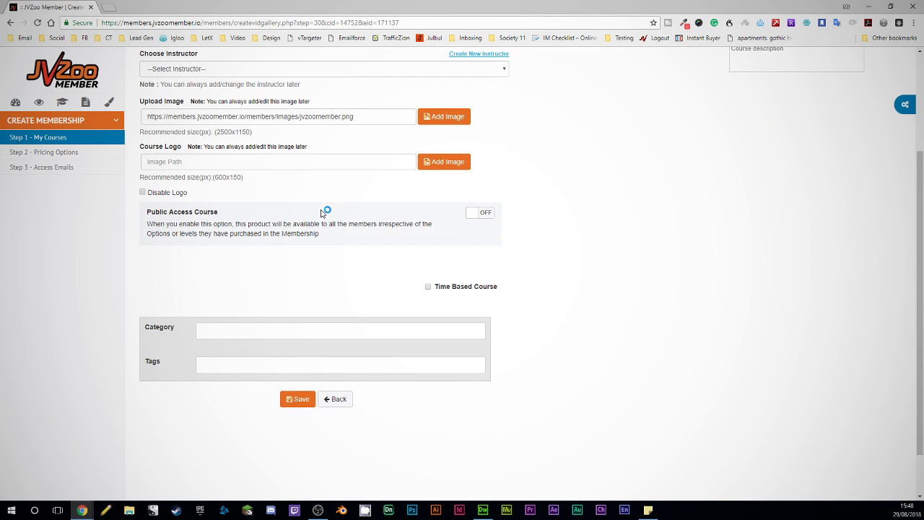
left_click_drag(161, 211, 280, 223)
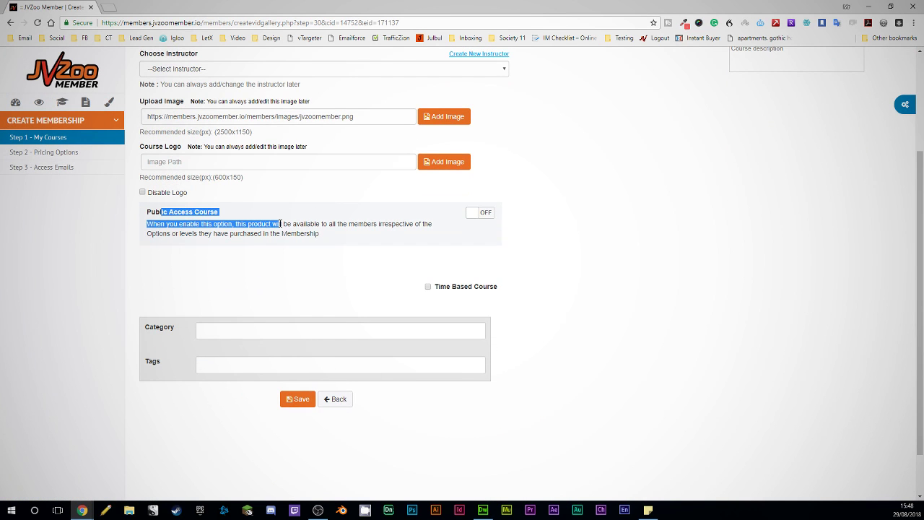
left_click(173, 221)
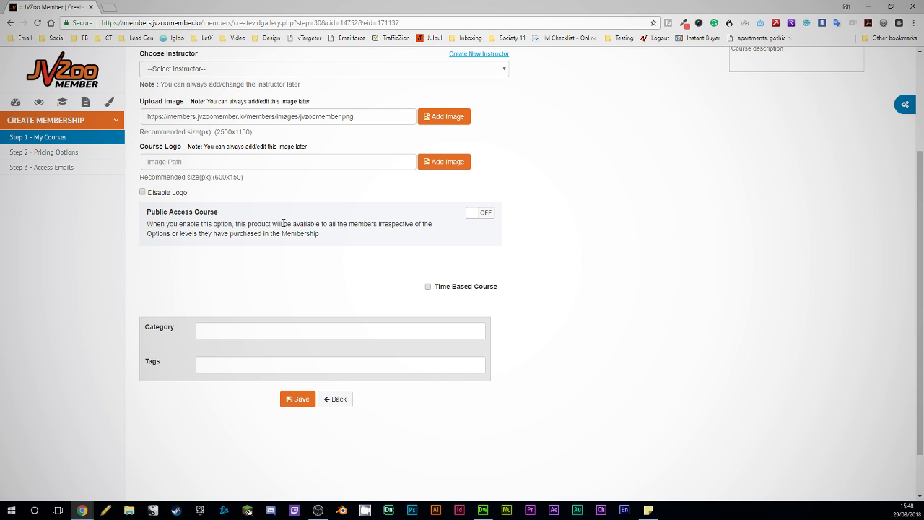
scroll(234, 324, "up", 2)
scroll(252, 373, "down", 2)
- Enable Time Based Course to examine its start date, closing and repeat fields, disable it again and look over the course page
left_click(427, 288)
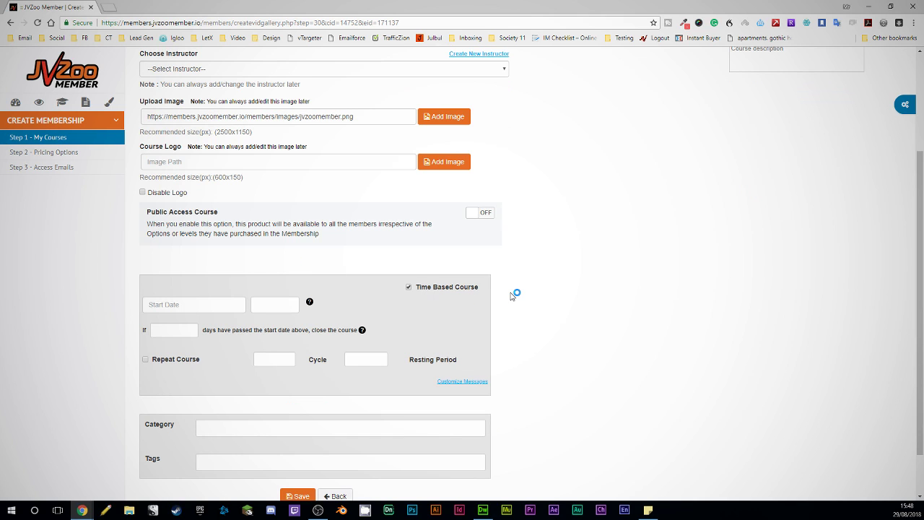
scroll(512, 297, "down", 1)
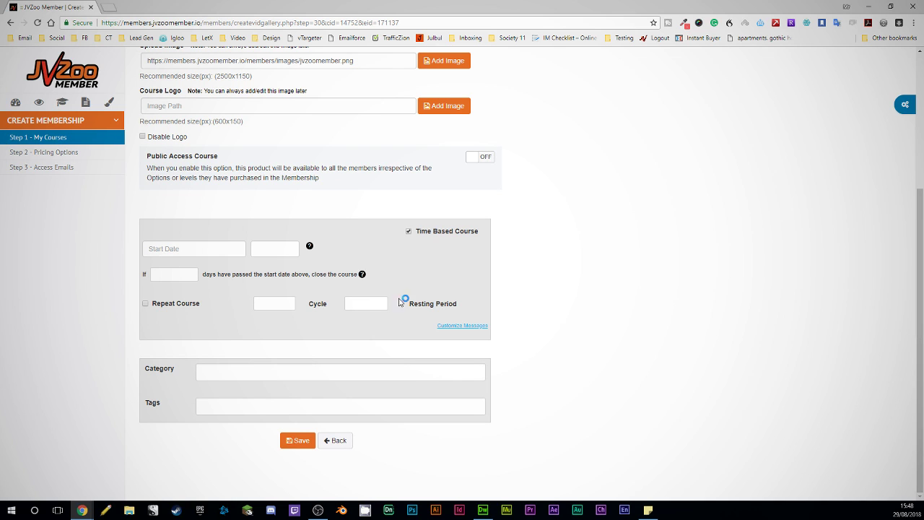
left_click(409, 231)
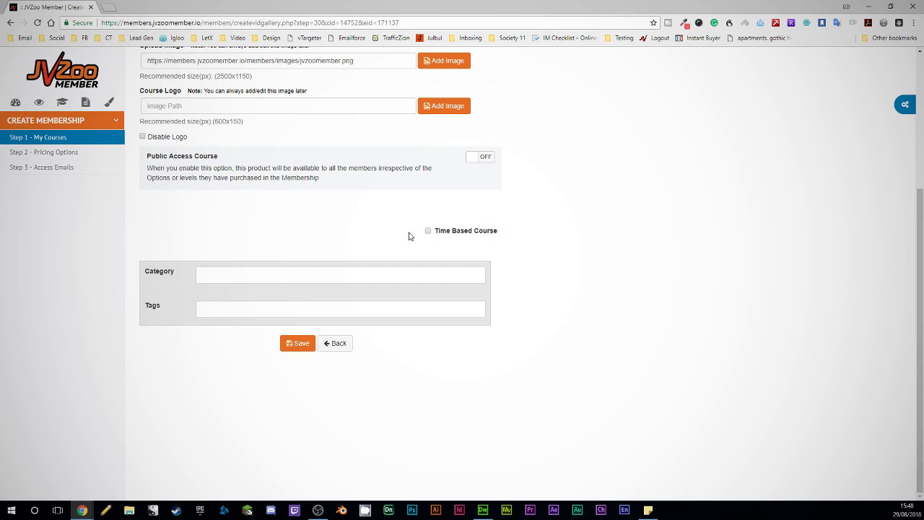
scroll(533, 283, "up", 3)
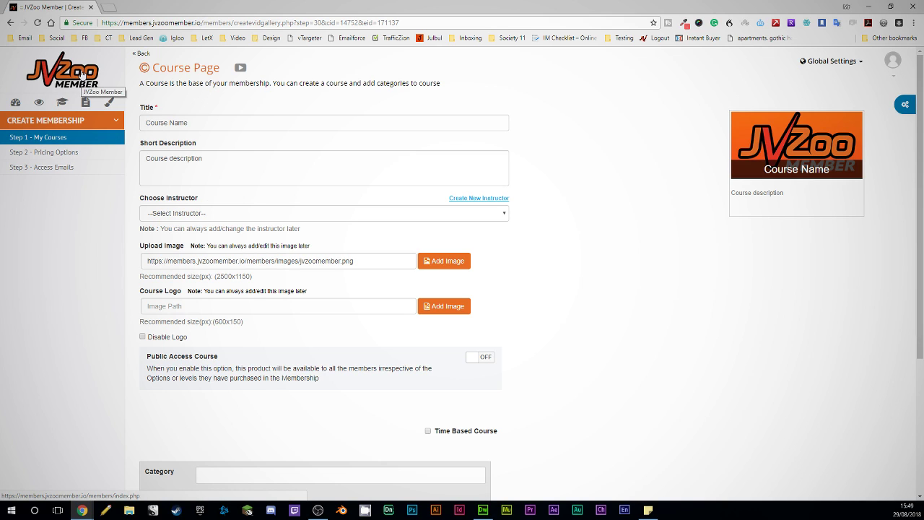
scroll(597, 224, "down", 2)
scroll(555, 193, "up", 2)
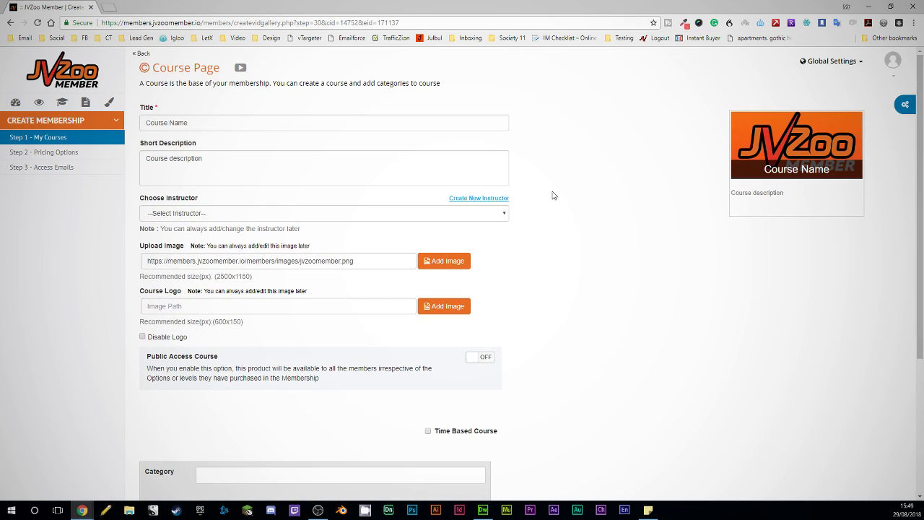